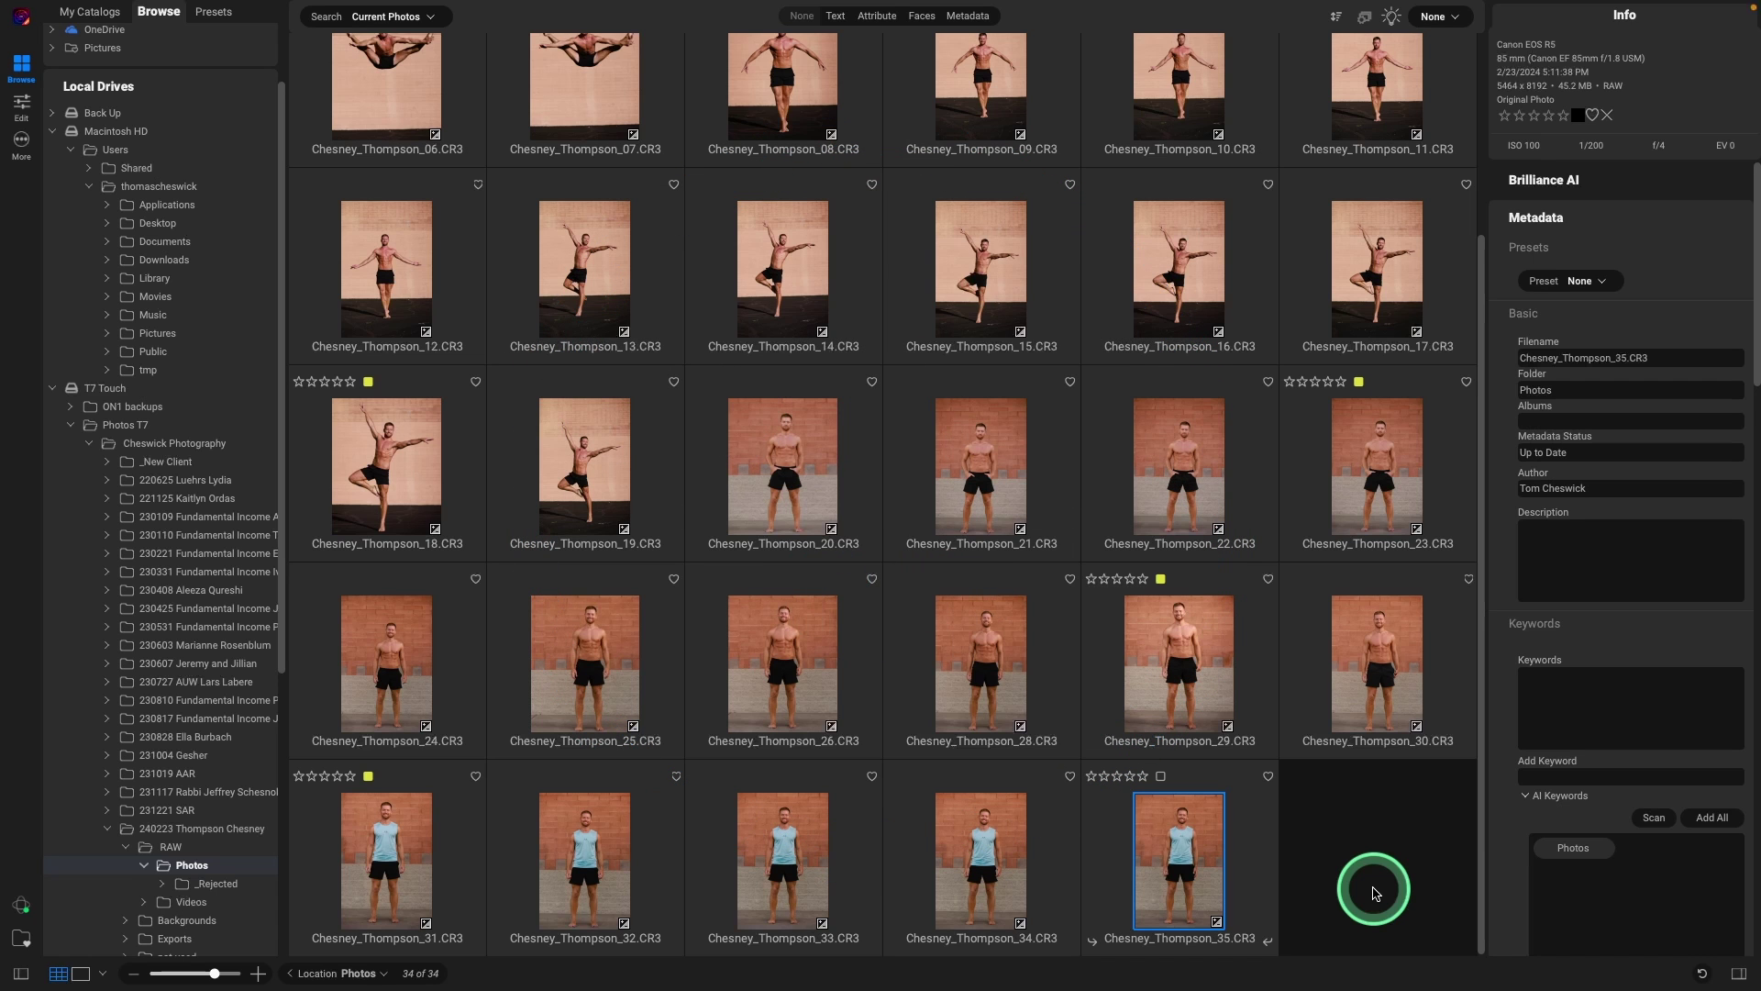
- Filter the folder to yellow-labelled photos and create a version of each of the original photos 29 and 31
click(881, 17)
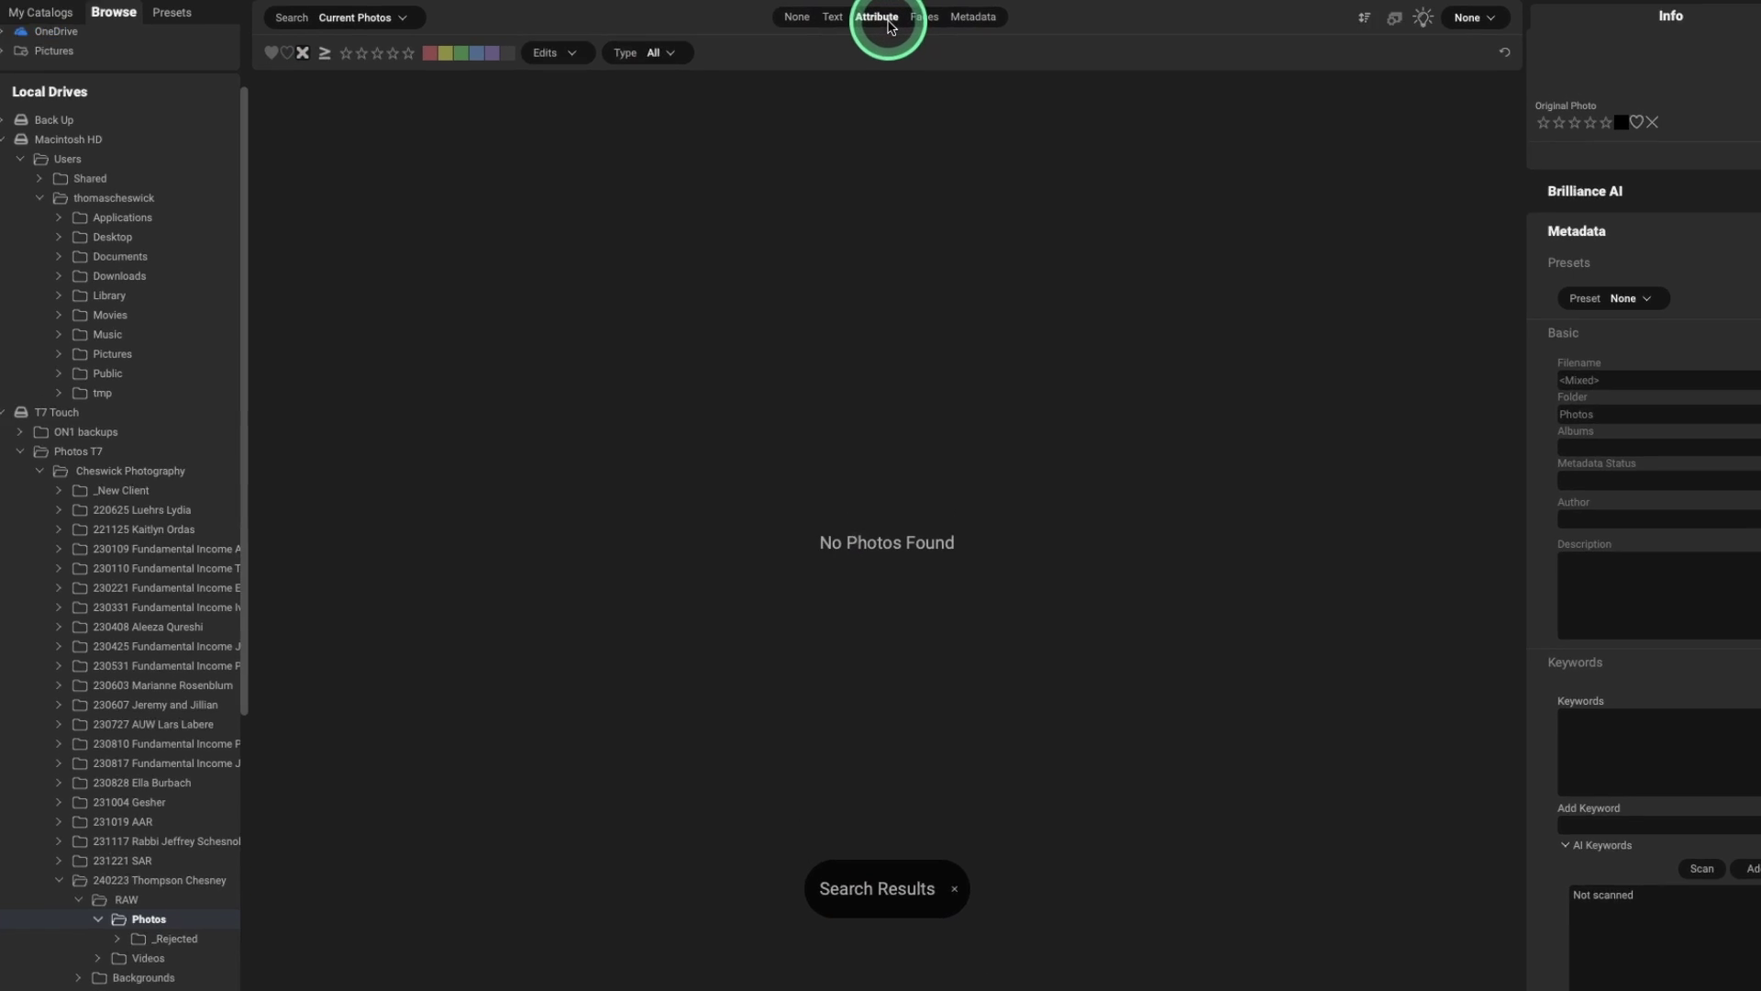
click(446, 53)
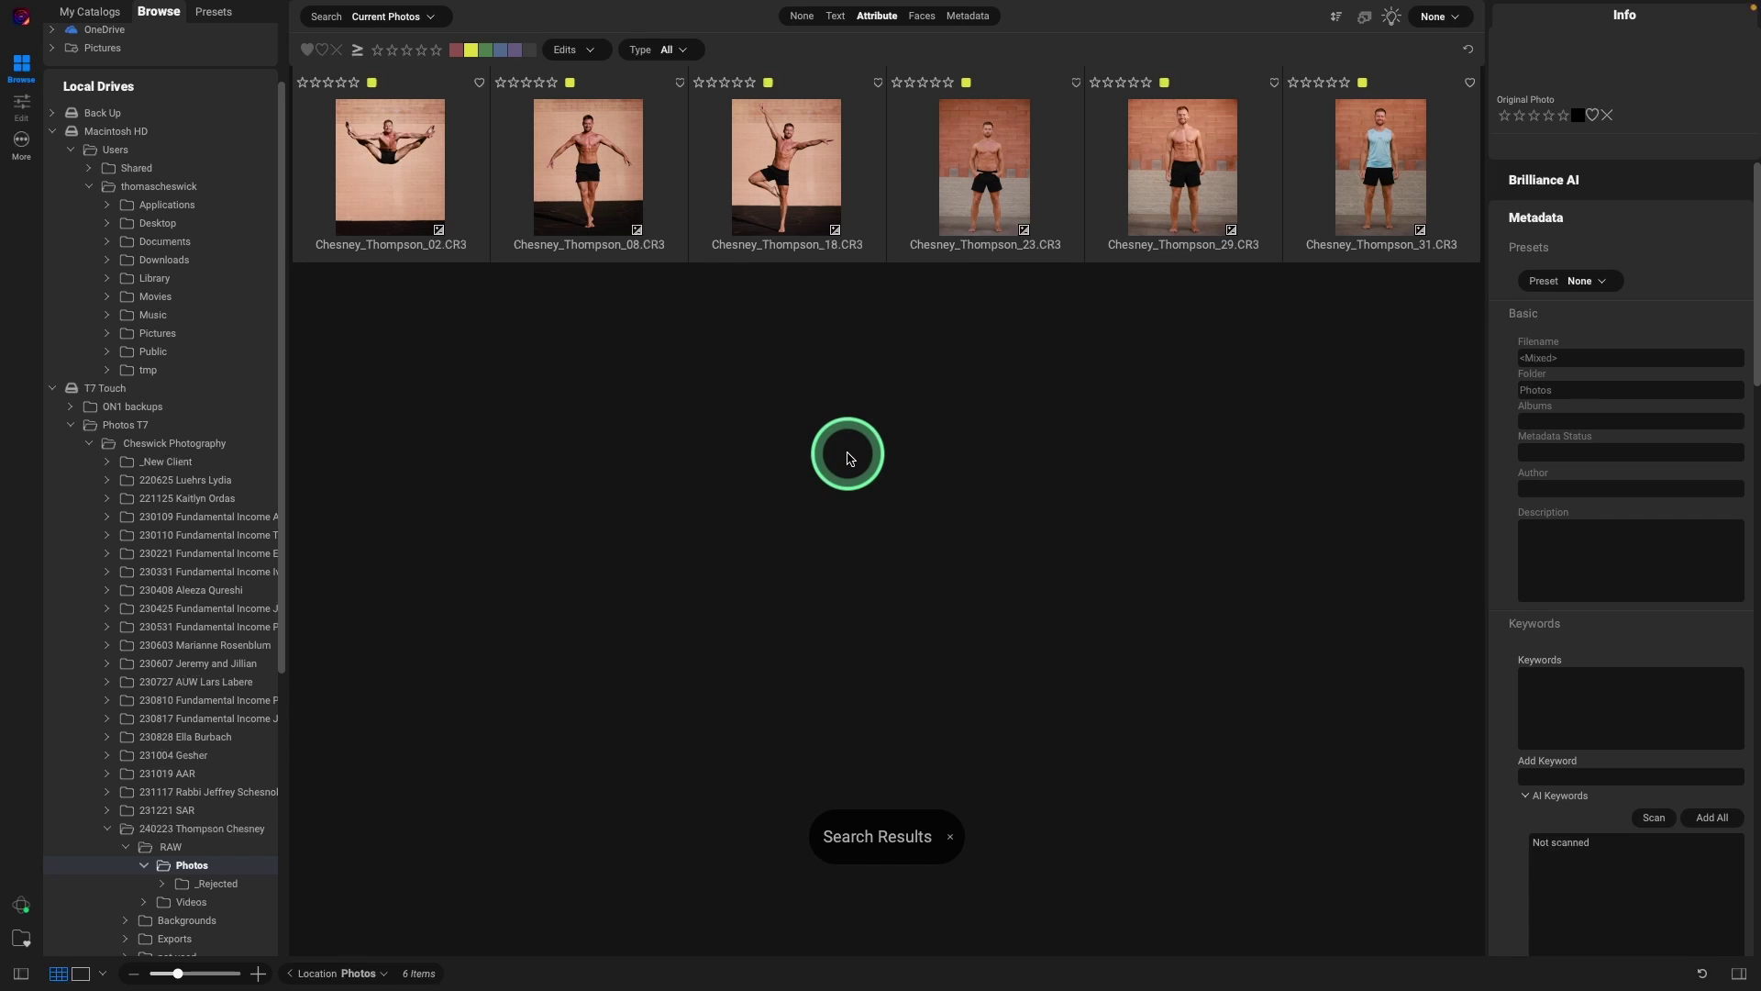
click(1172, 179)
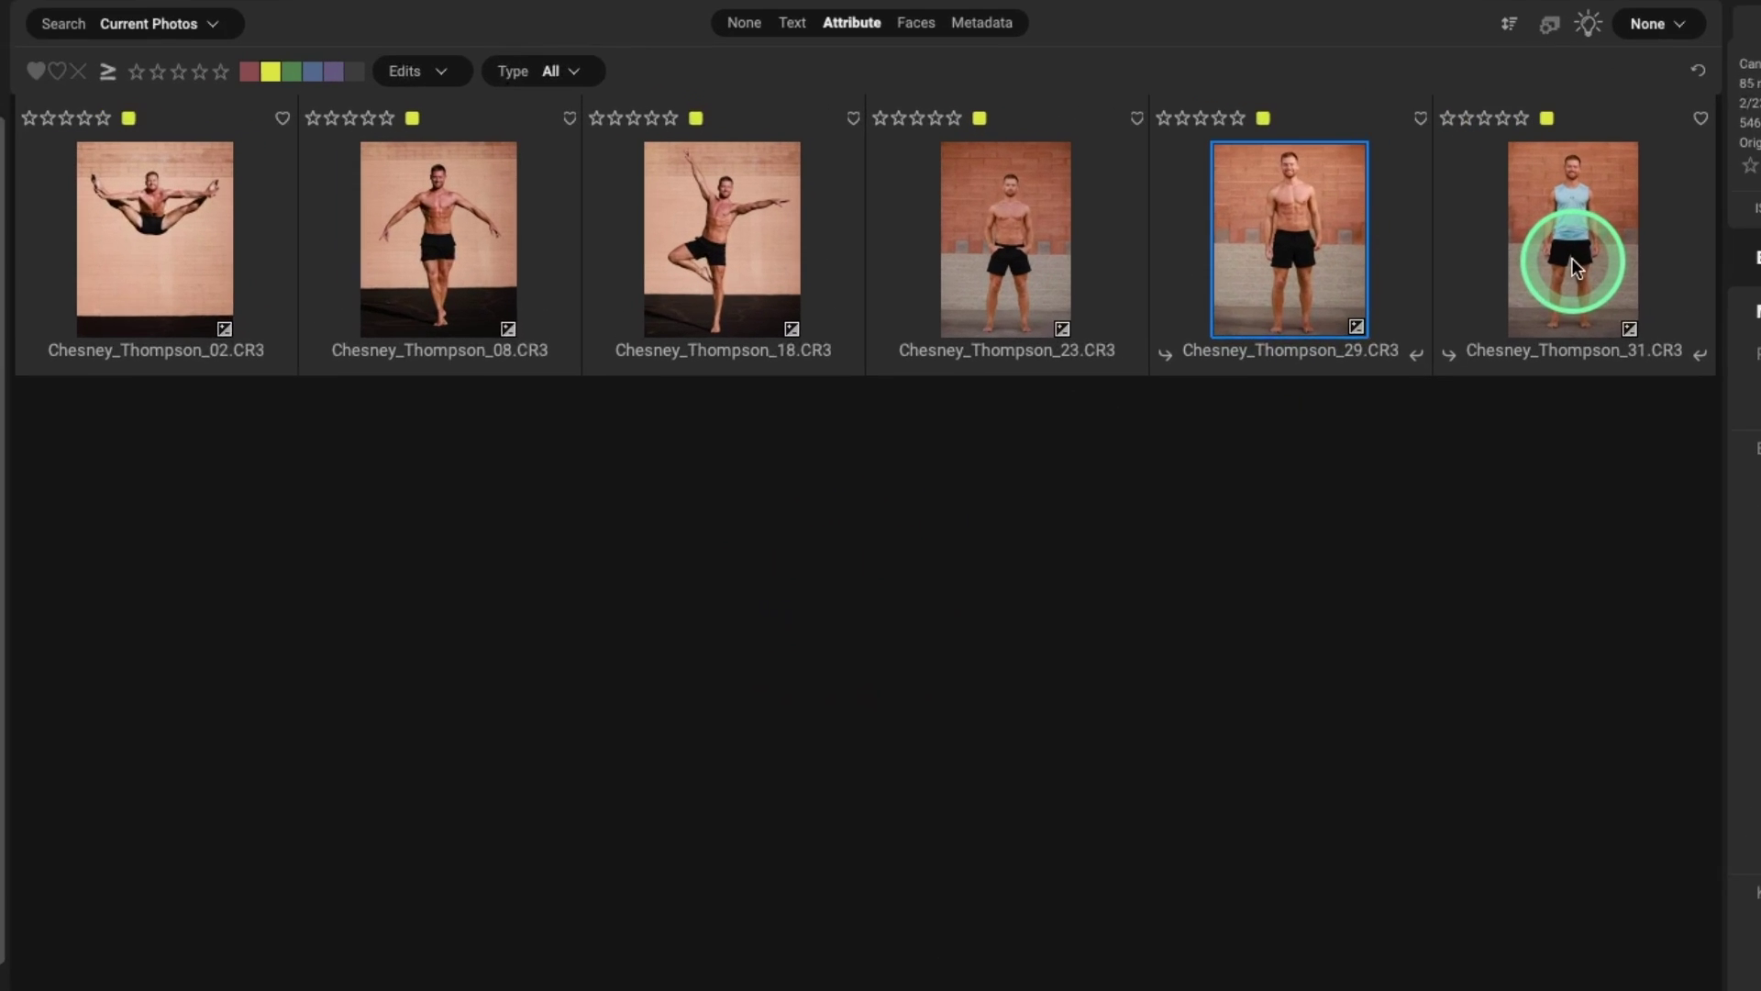
right_click(1310, 249)
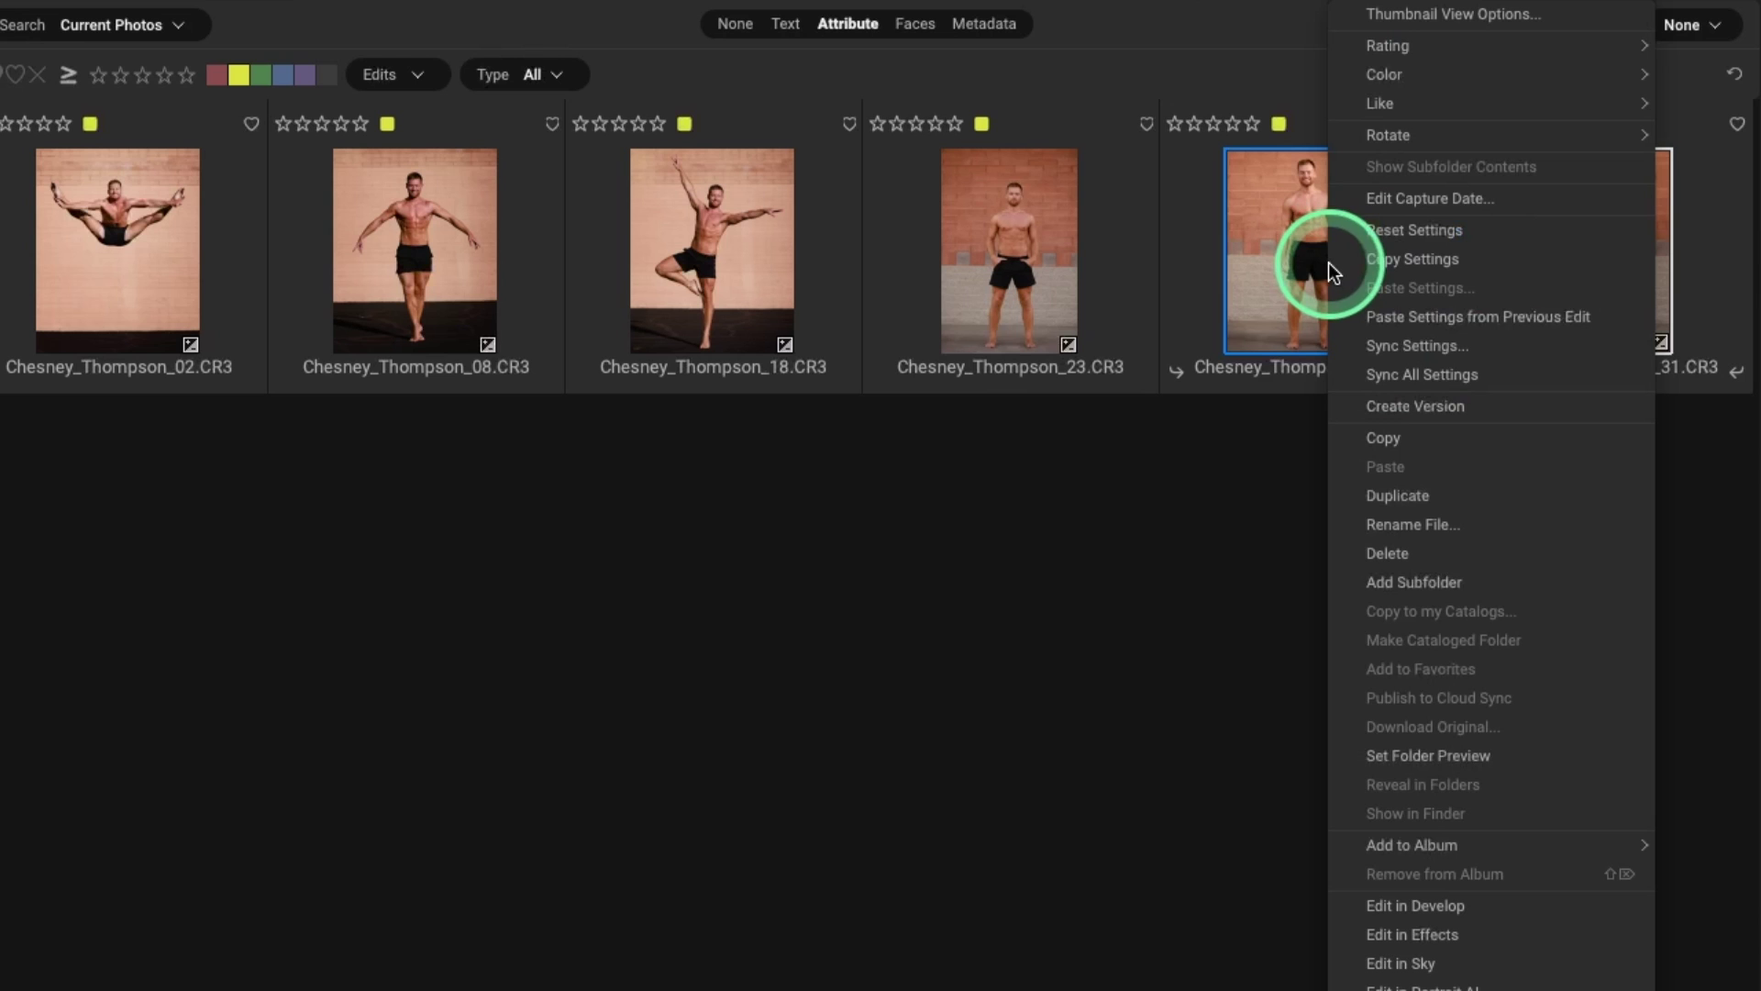
click(1431, 405)
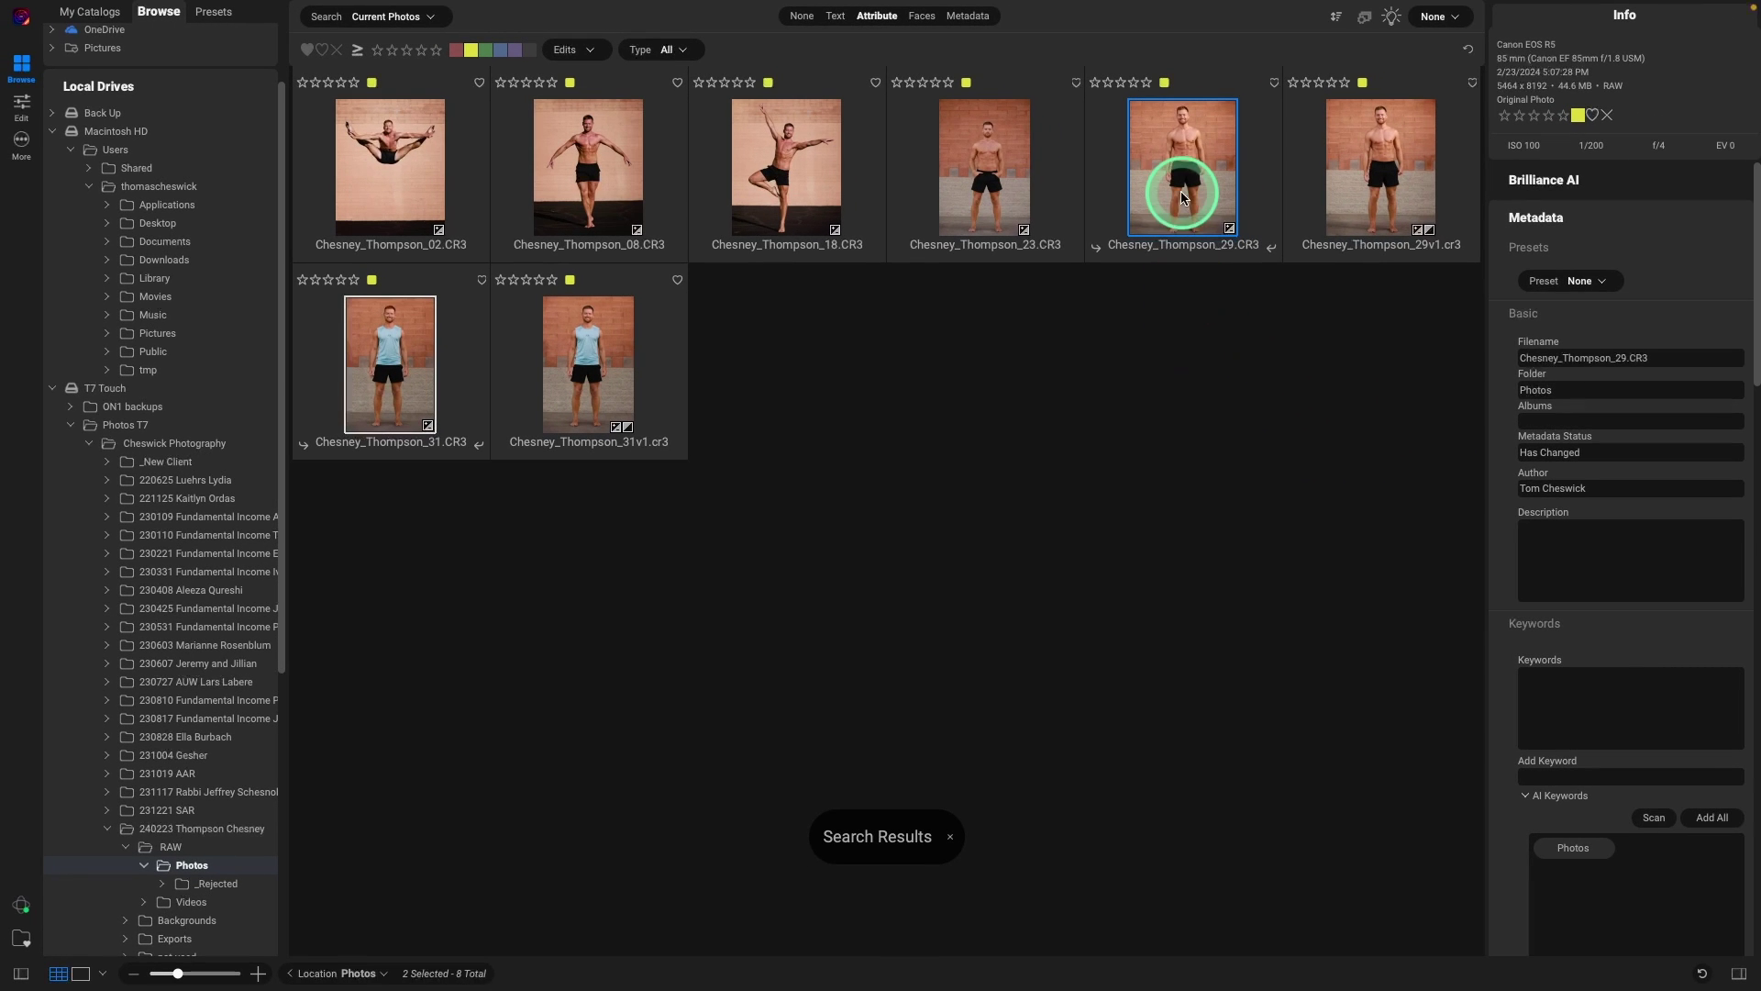
- Reset all edit settings on the two selected original photos, 29 and 31
right_click(1185, 181)
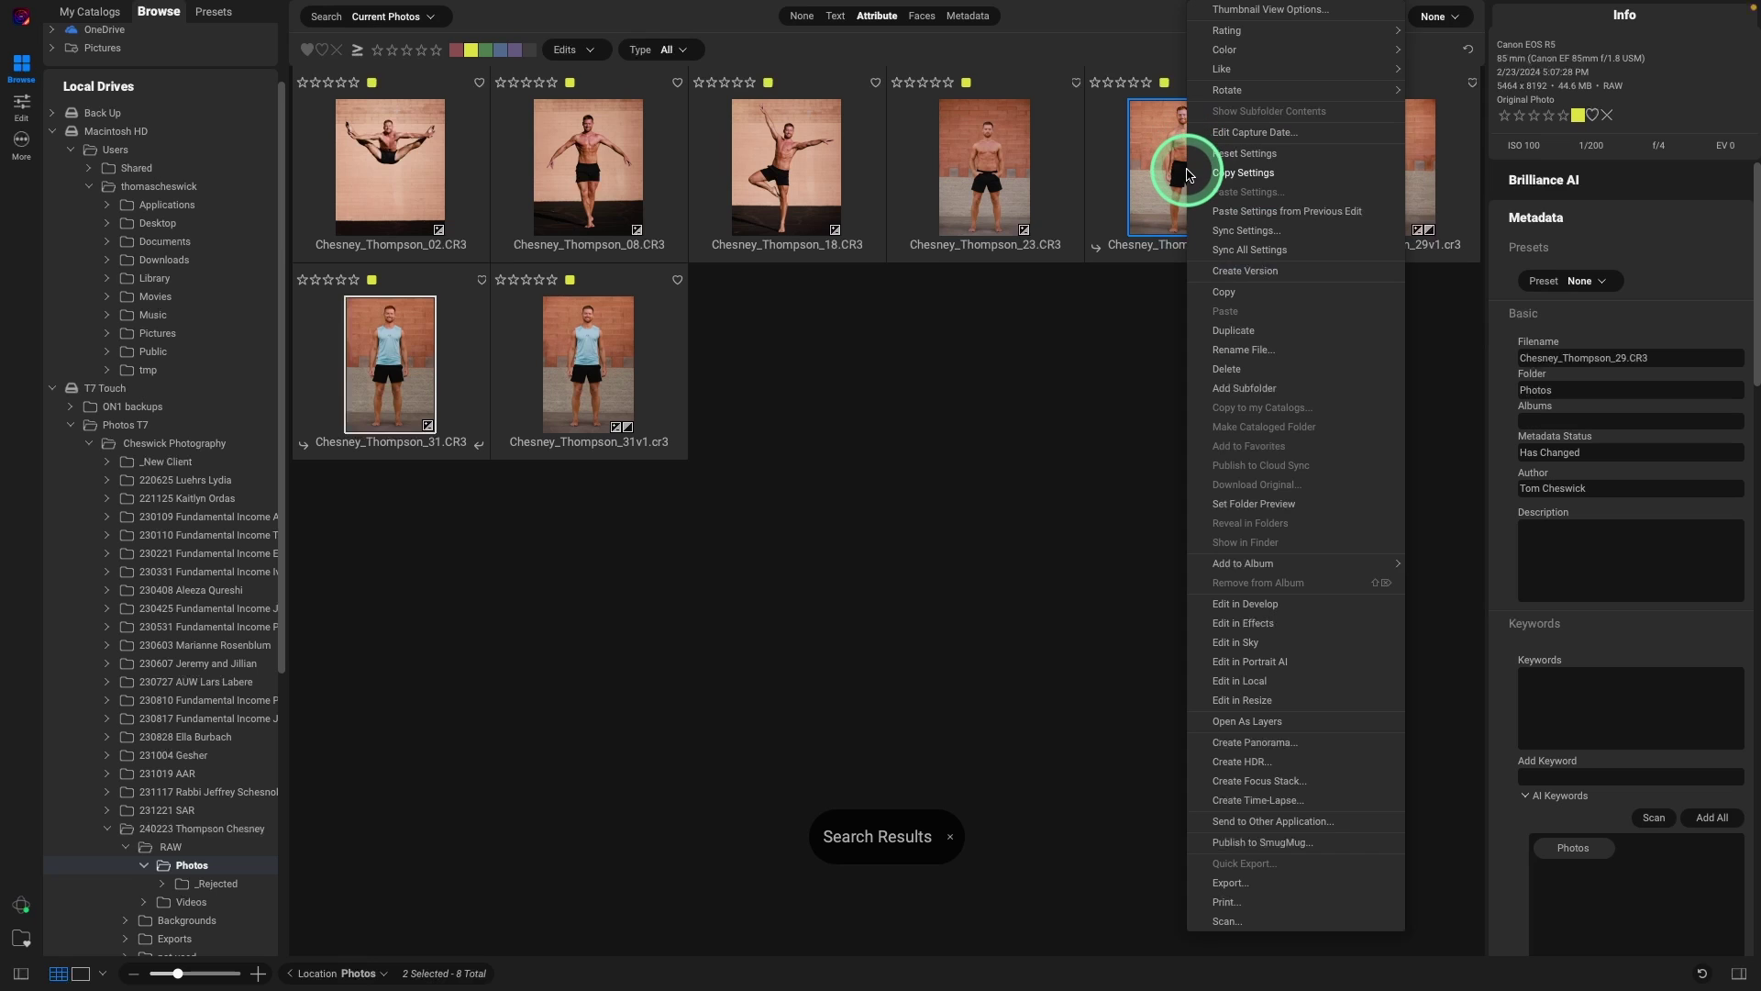
click(1239, 154)
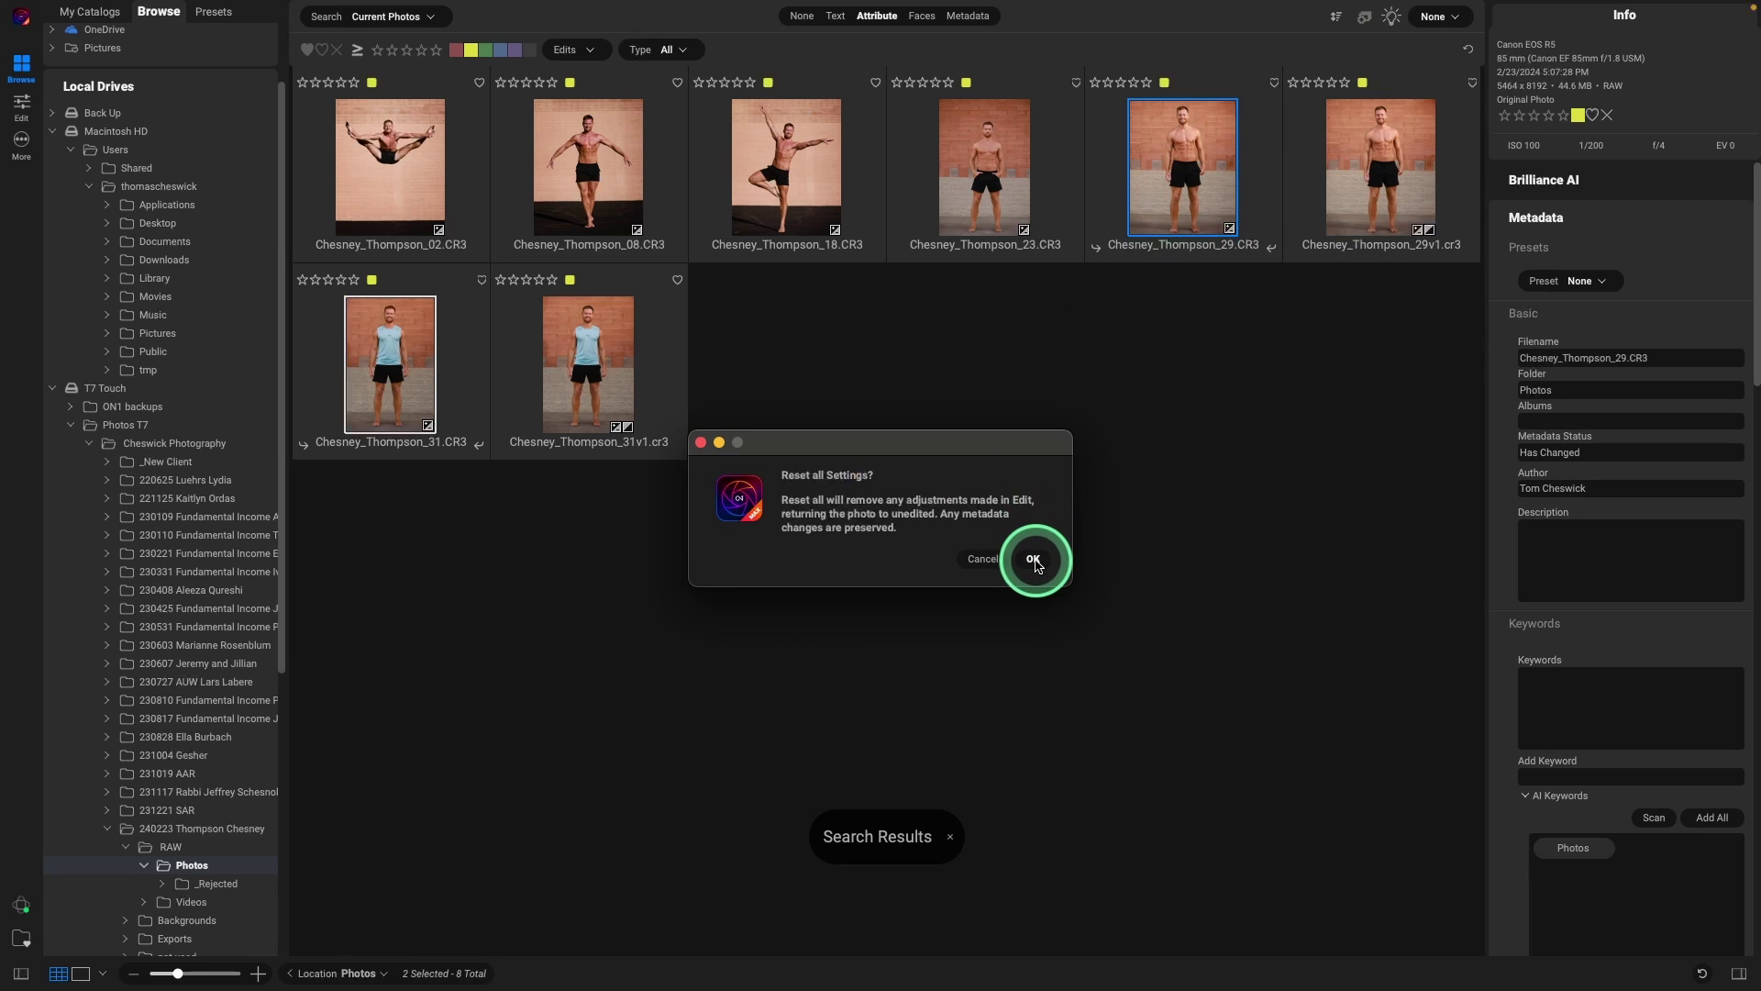
click(1033, 557)
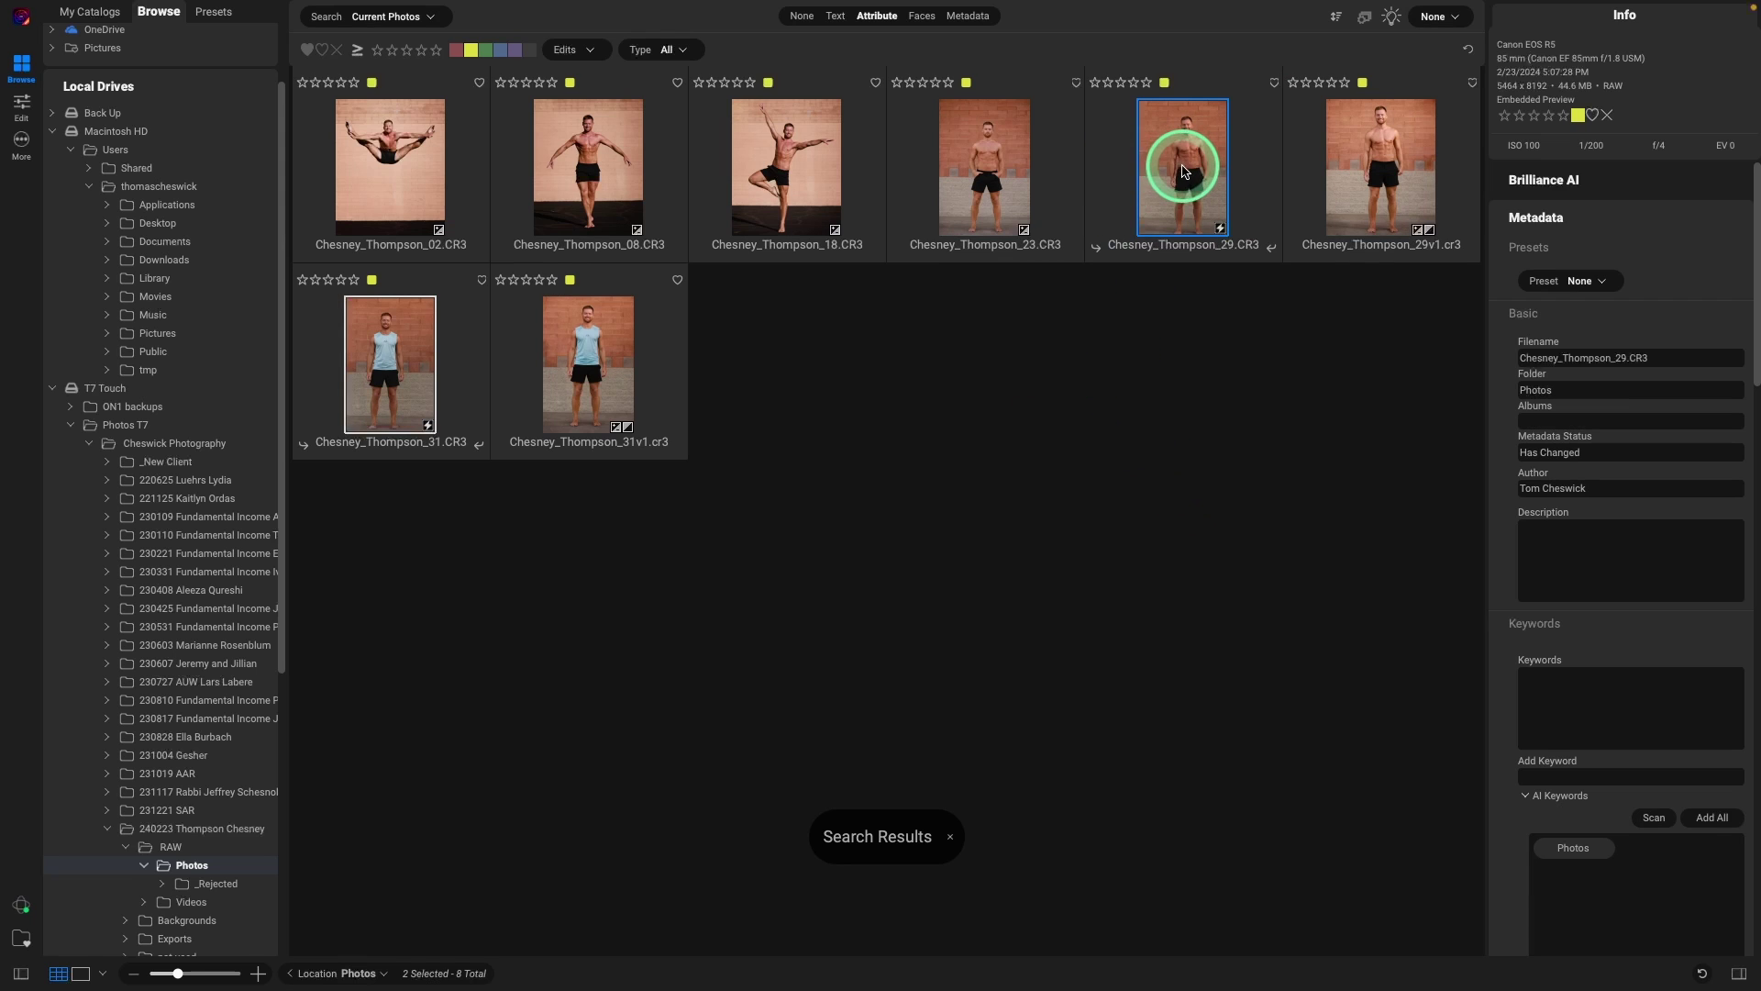
click(846, 487)
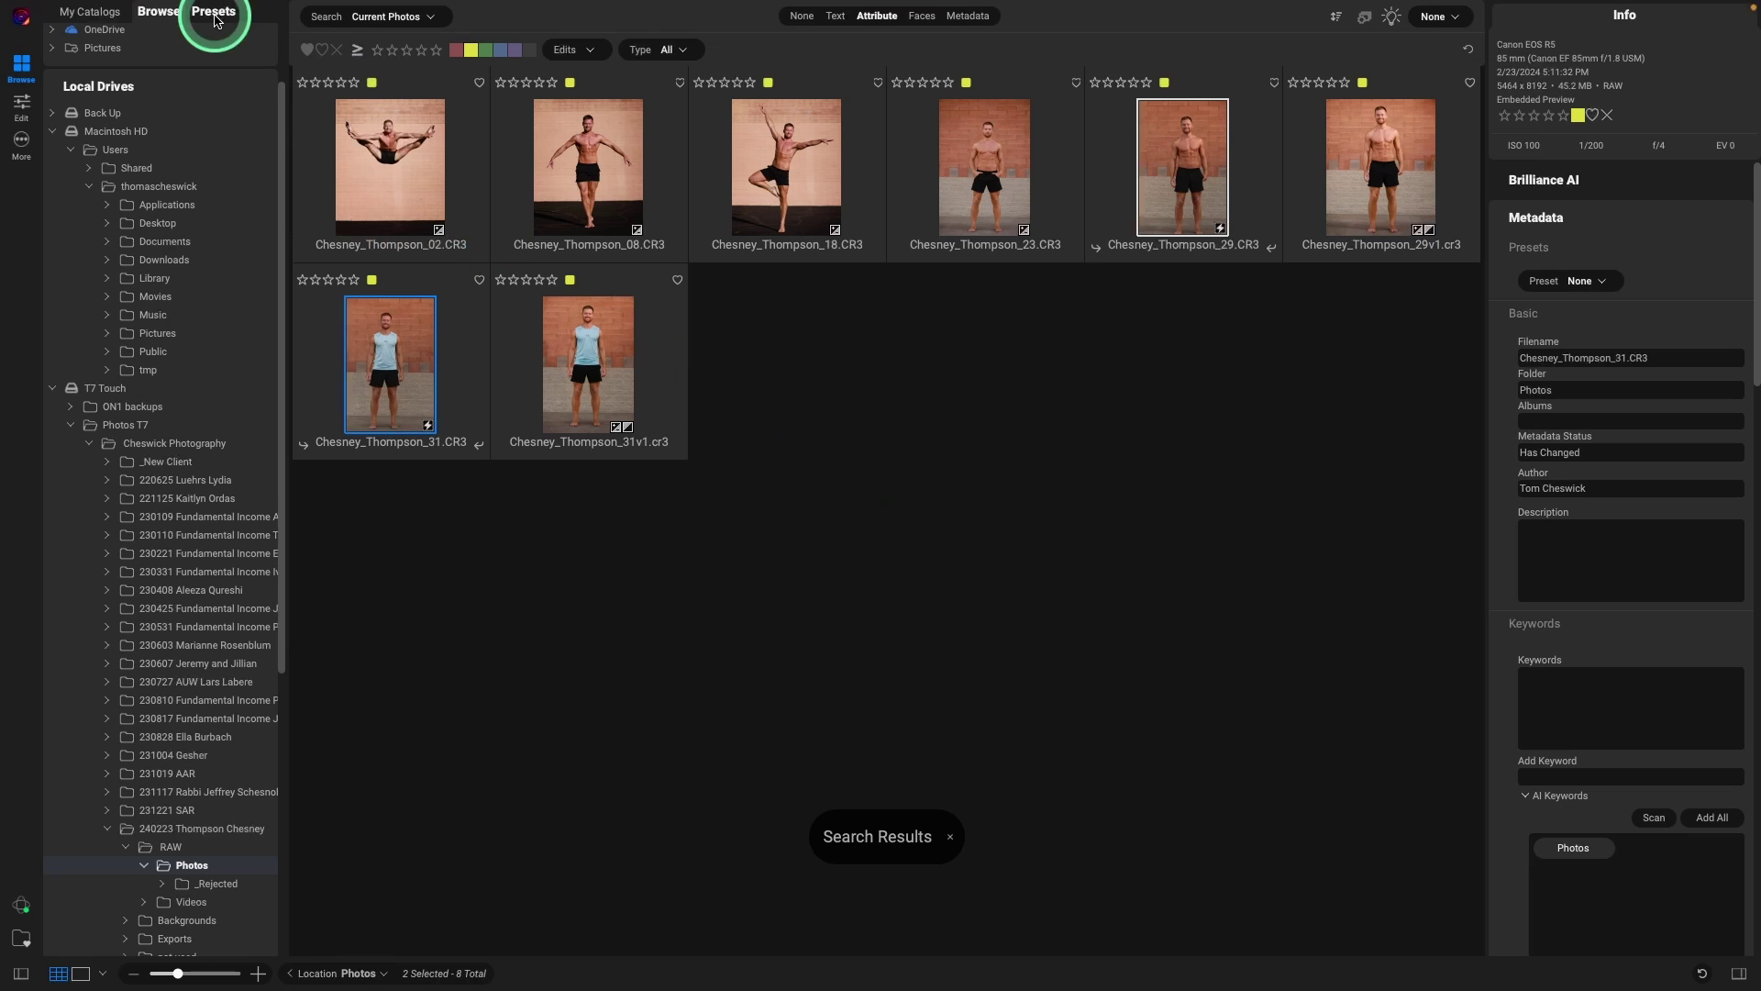
- Open photo 31 for editing and set its camera profile to Canon EOS R5 Camera Portrait.dcp
click(204, 13)
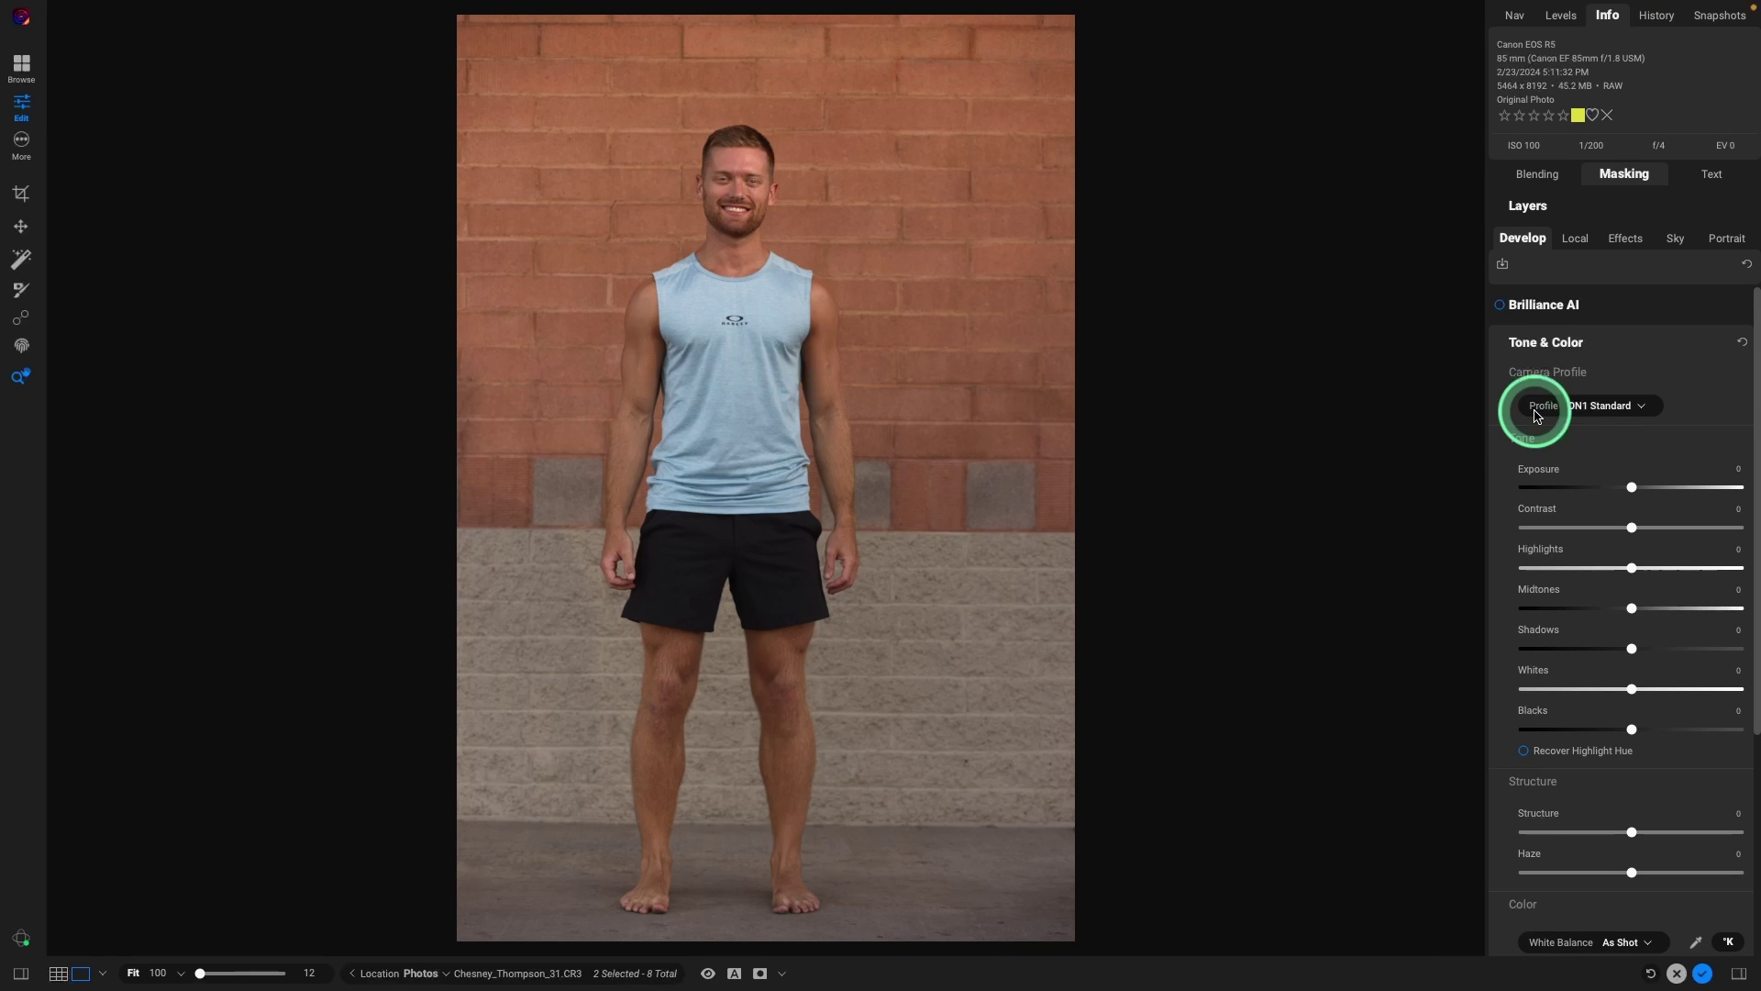
click(1601, 405)
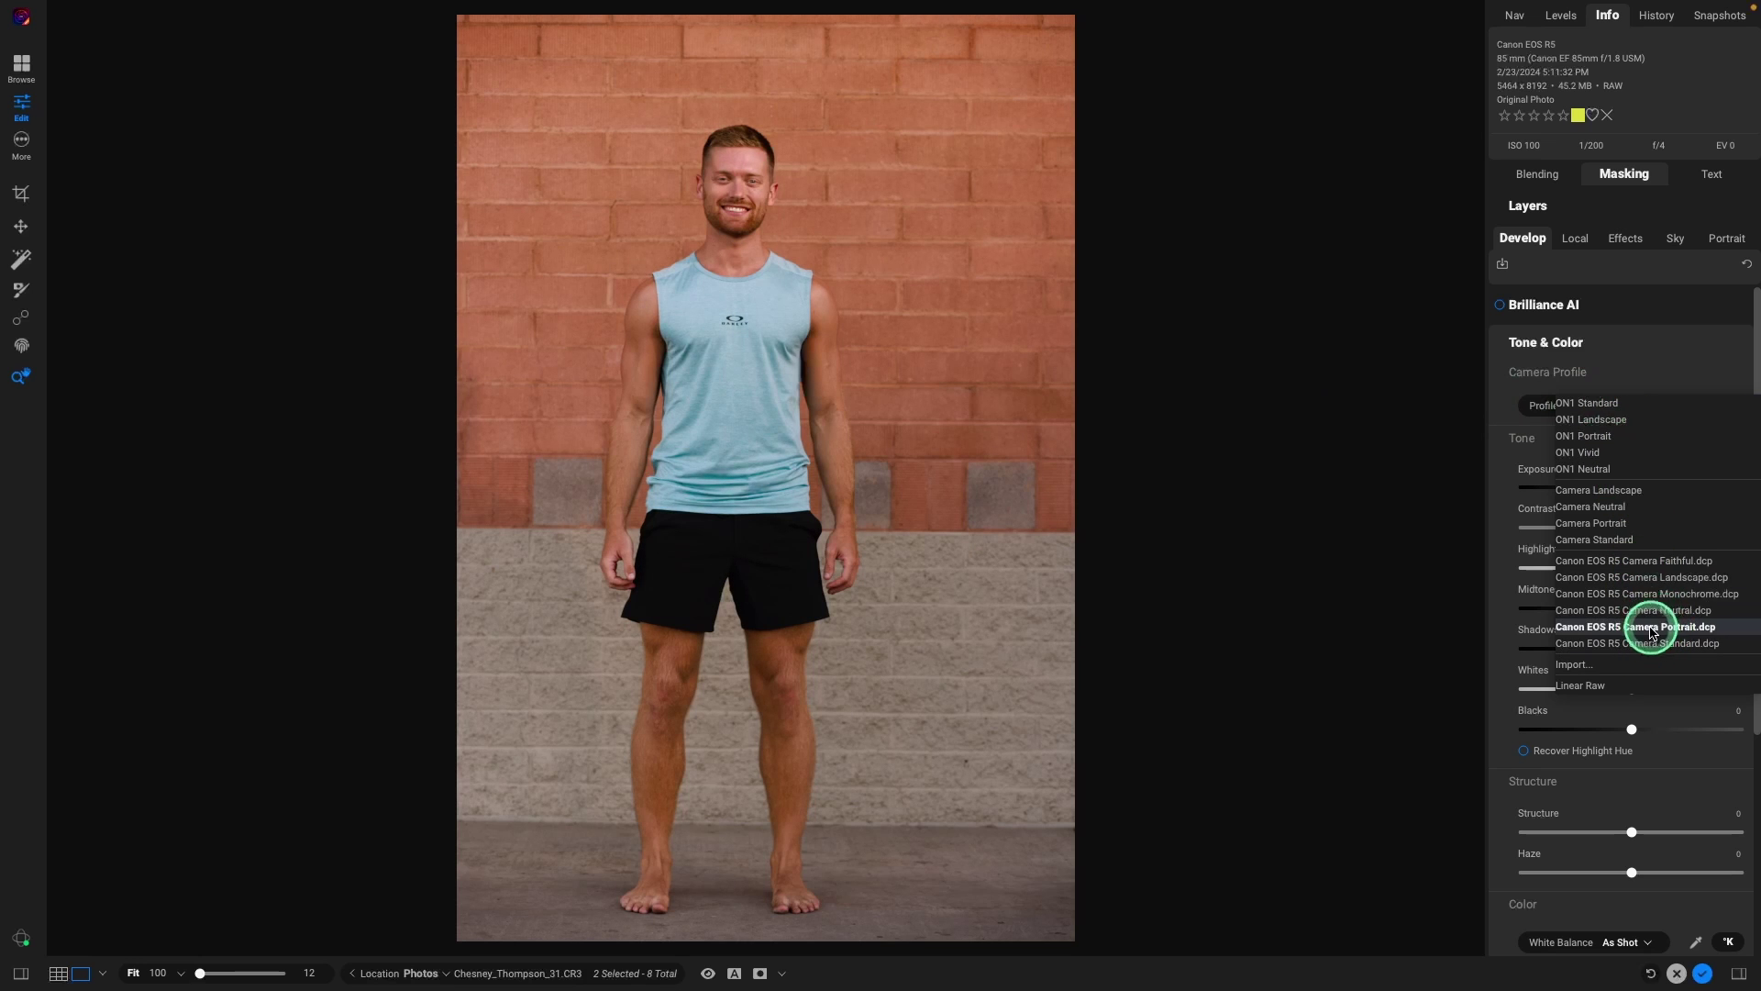
click(1652, 630)
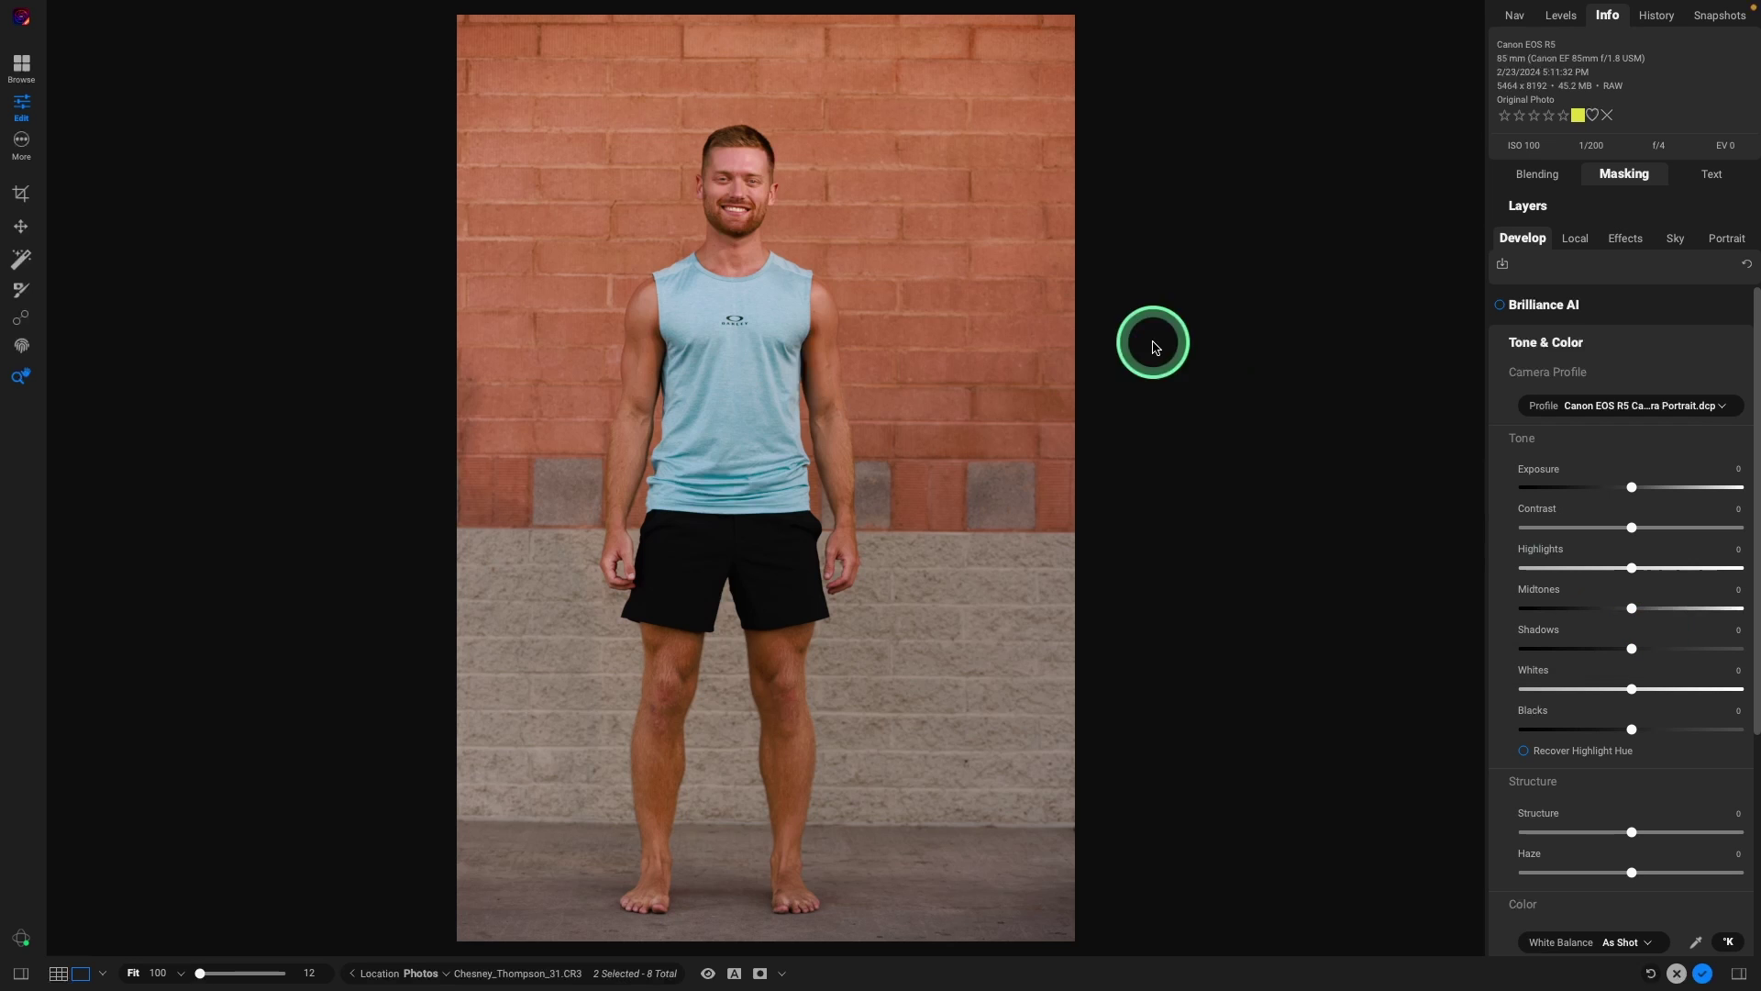
- Show the histogram for photo 31 and set its exposure to 0.15
click(1565, 18)
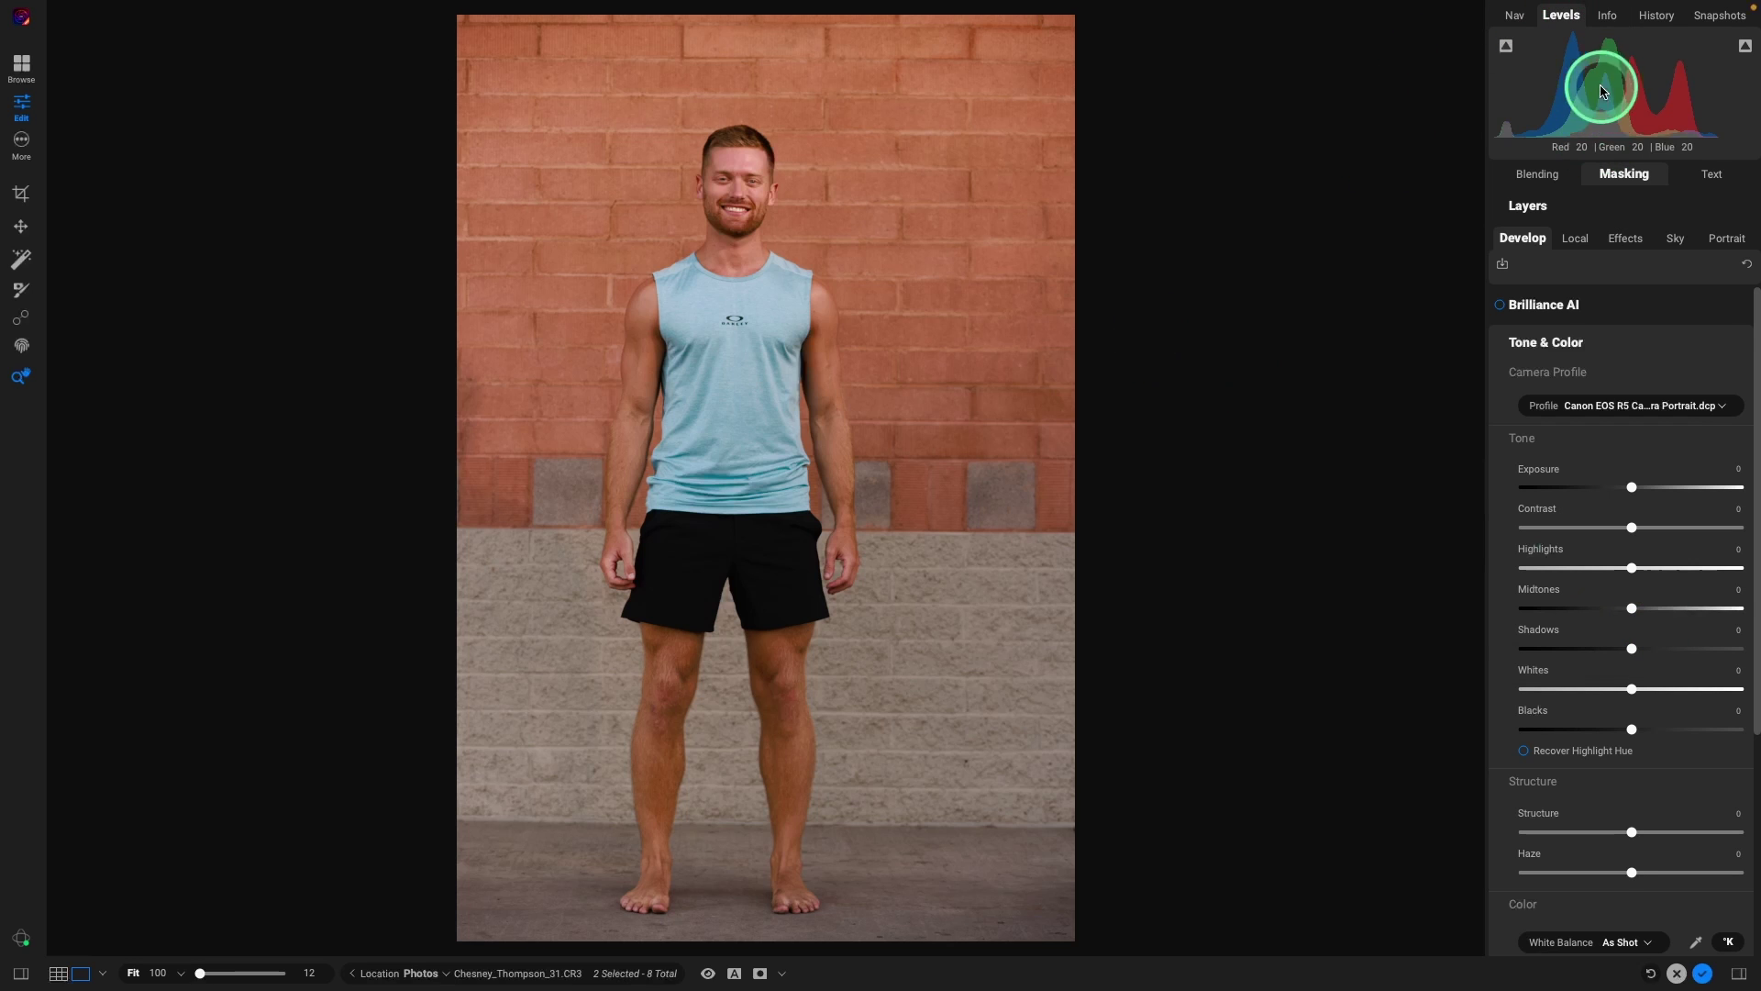
click(1623, 173)
click(1632, 487)
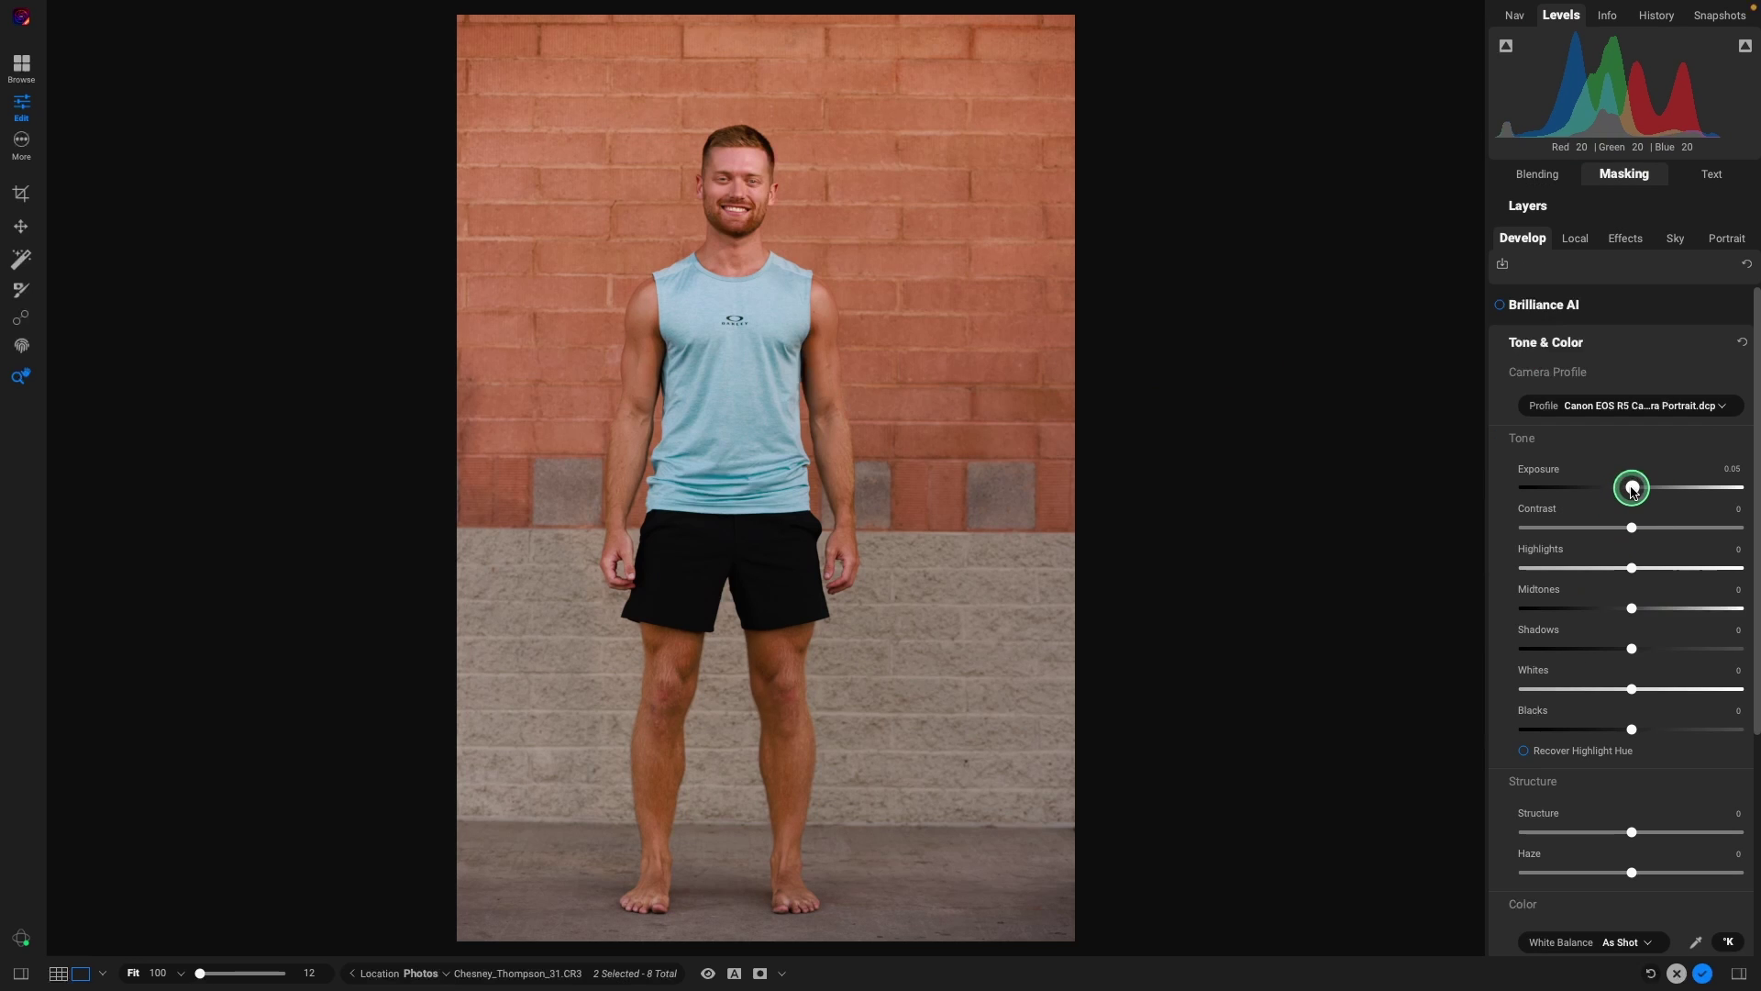
drag(1632, 489, 1635, 489)
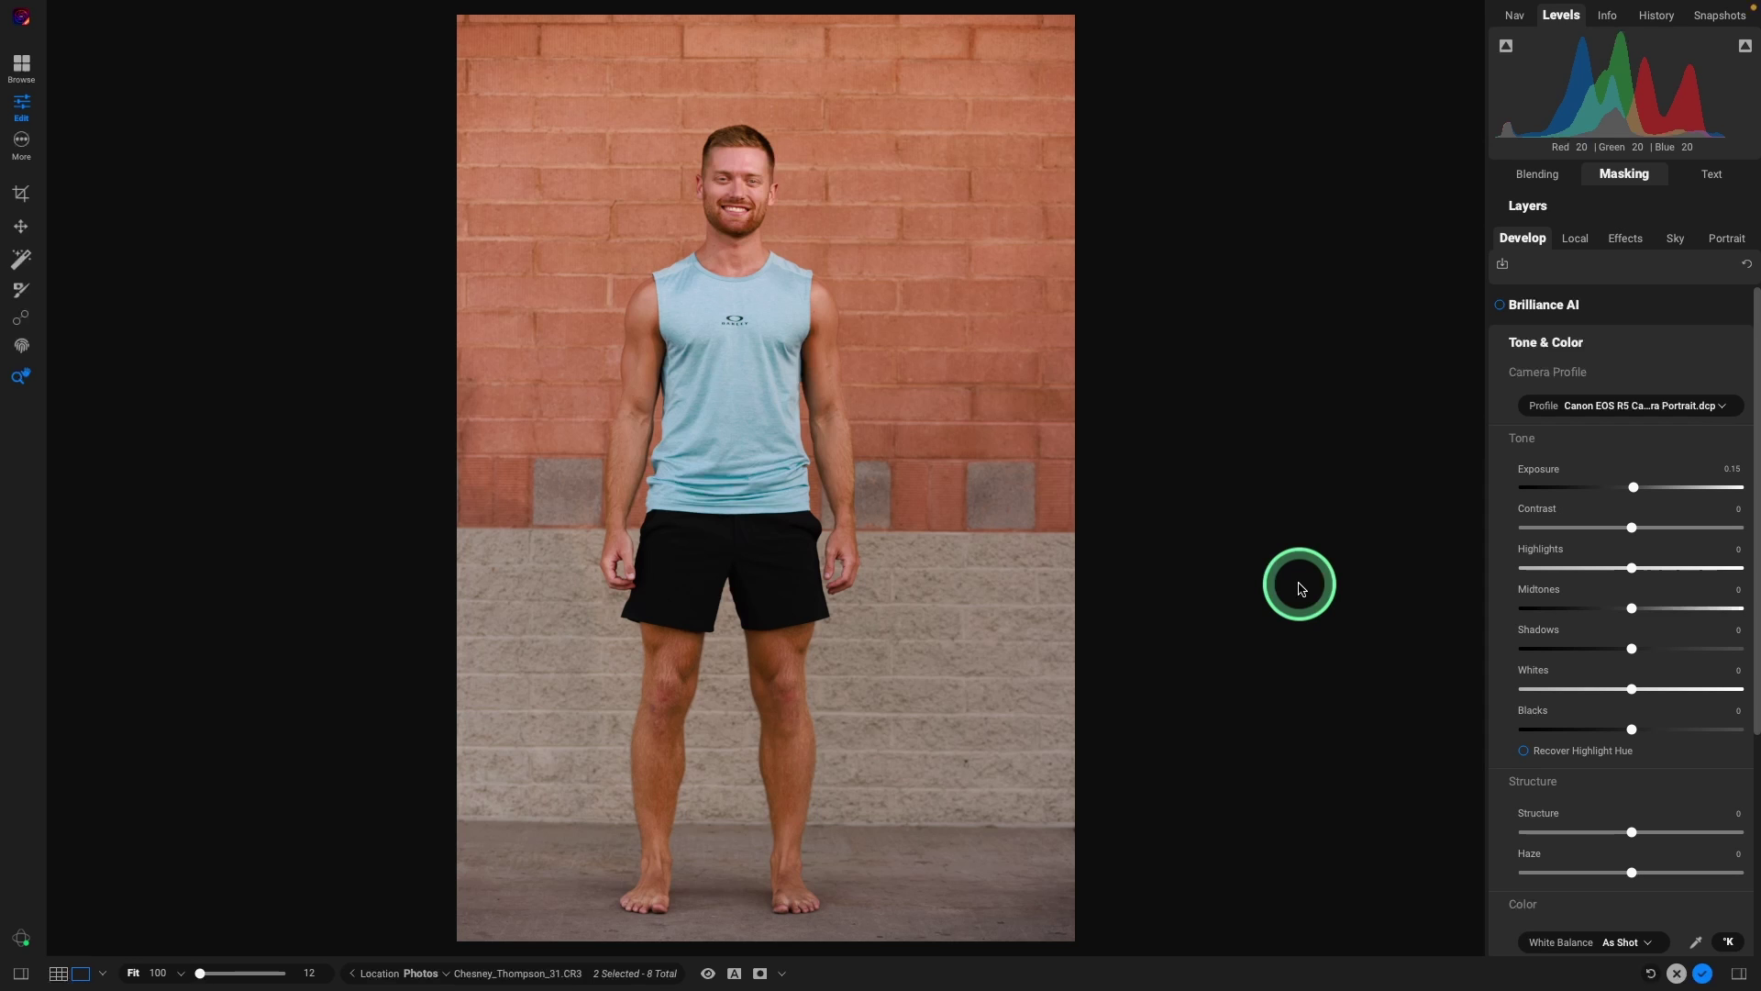
- Crop photo 31 at its original ratio with Content-Aware on, centring the man and extending the frame past the photo's left and bottom edges
key(c)
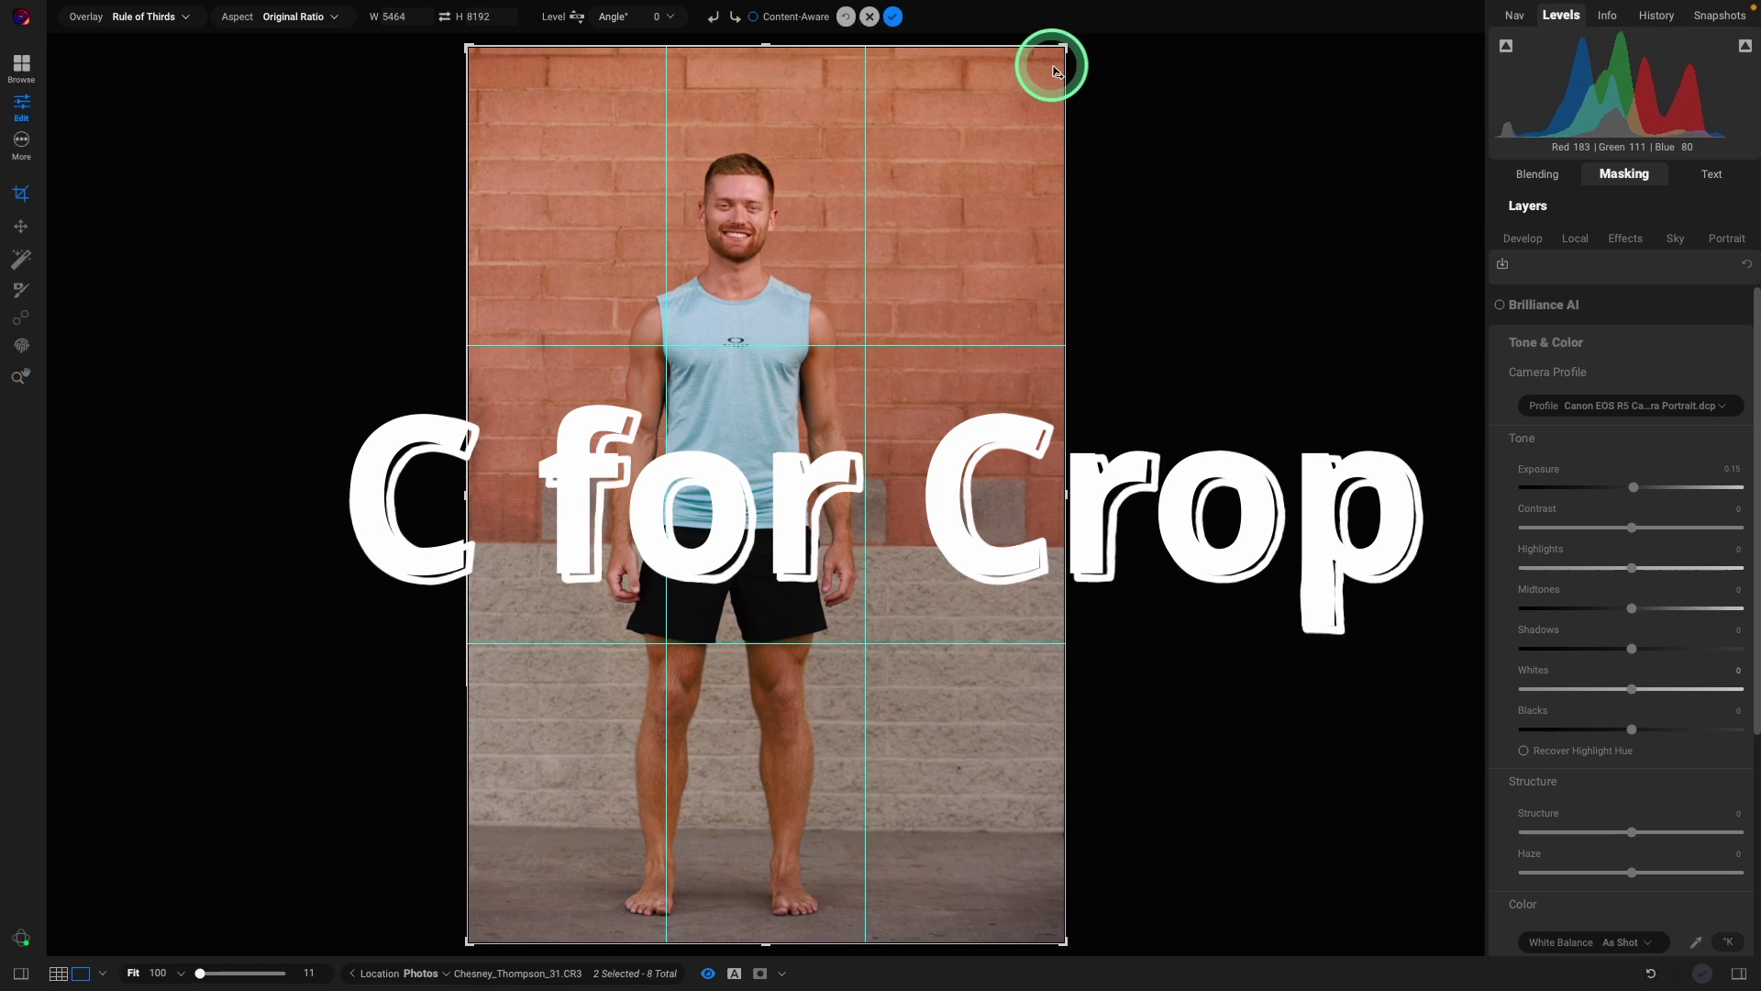
mouse_move(1053, 68)
mouse_down()
mouse_move(1062, 47)
mouse_move(1031, 55)
mouse_up()
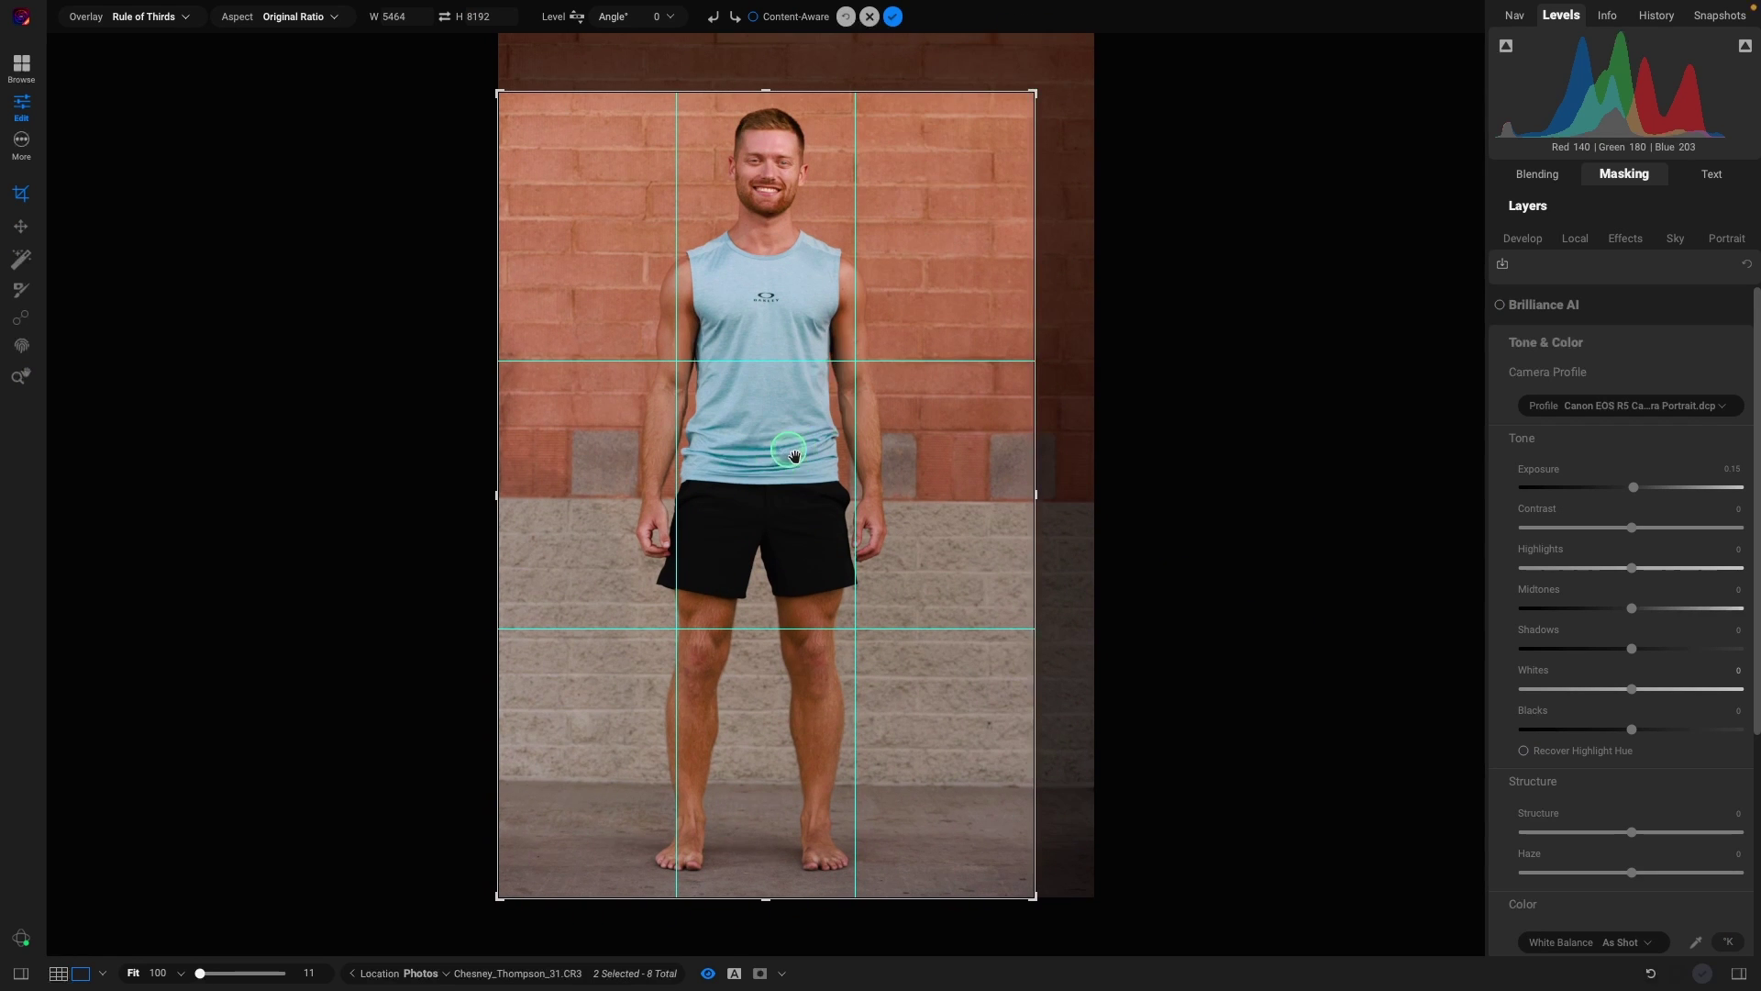
drag(784, 451, 806, 499)
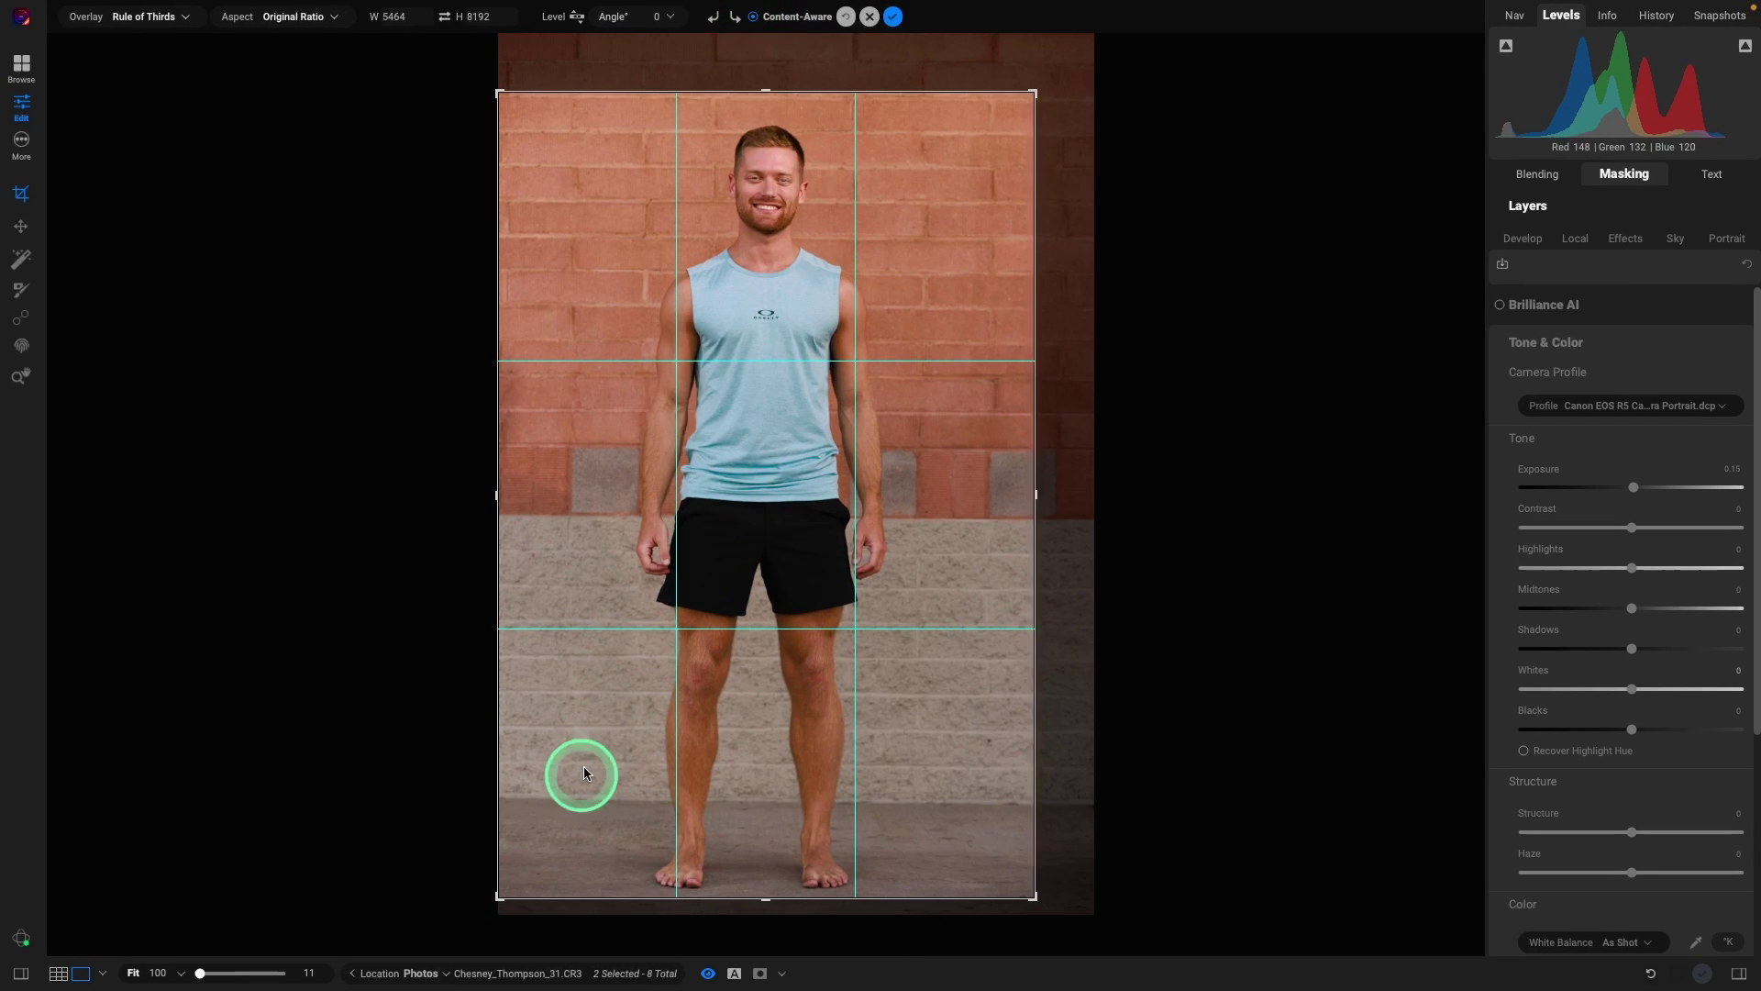
drag(499, 895, 484, 916)
mouse_move(620, 831)
mouse_down()
mouse_move(597, 823)
mouse_move(599, 841)
mouse_up()
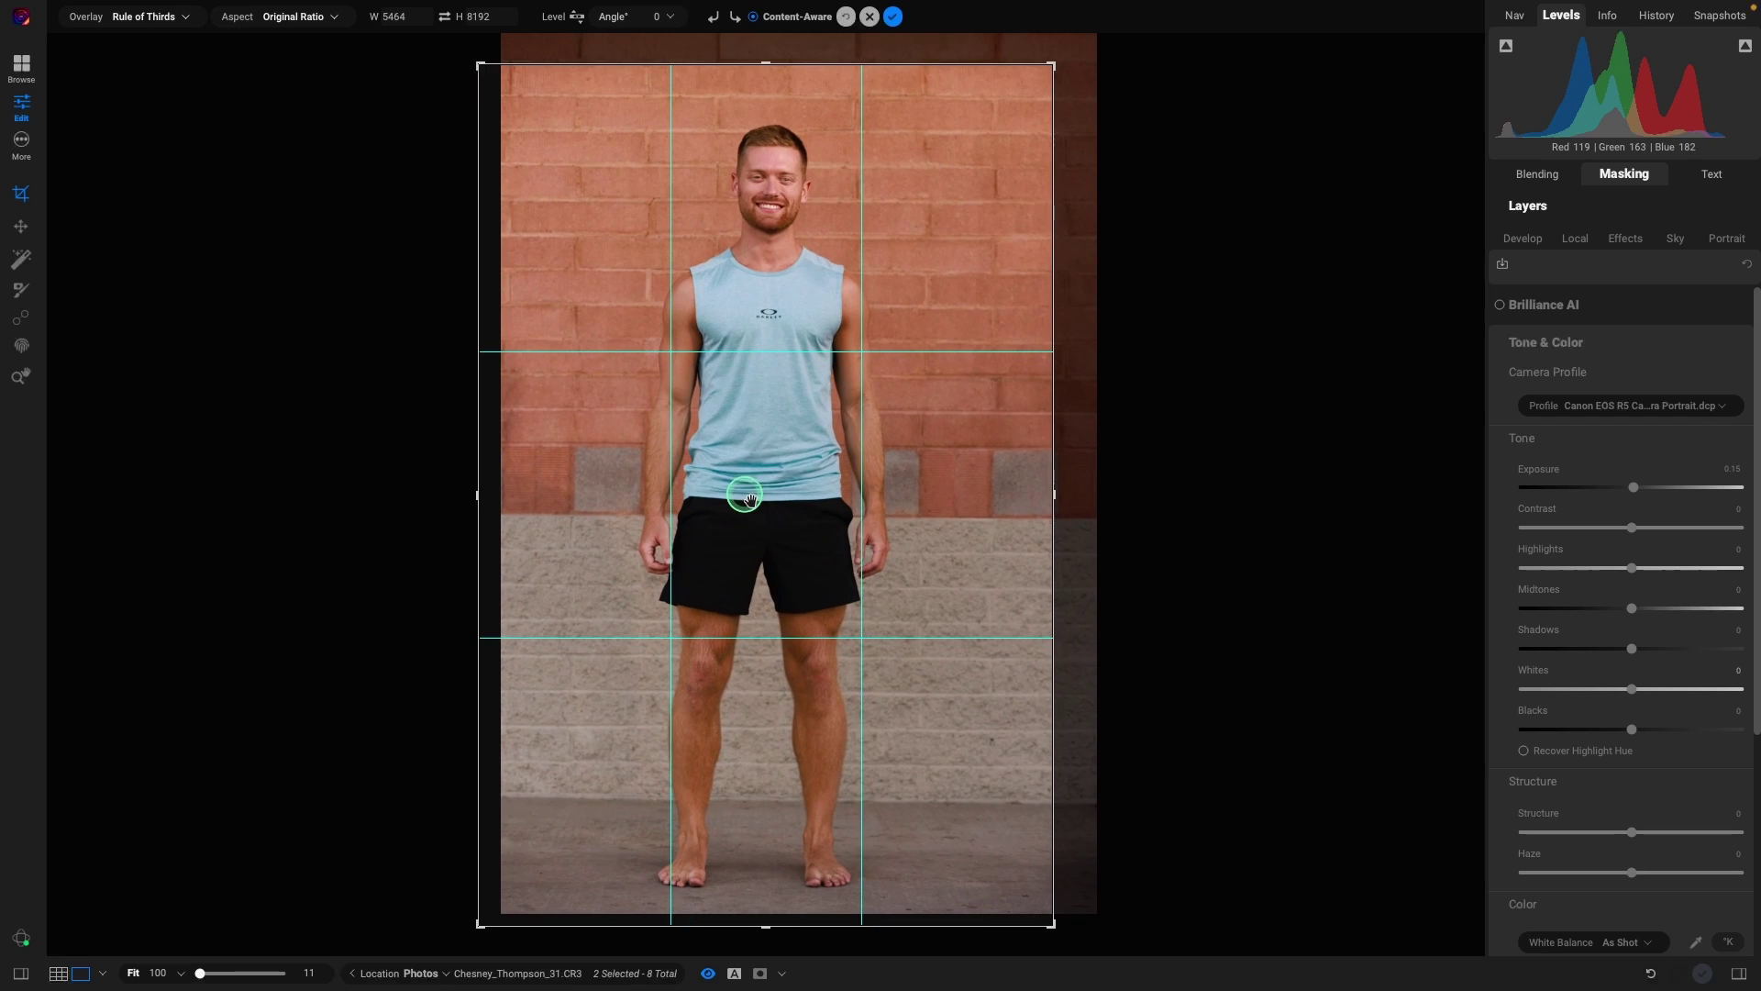
drag(750, 499, 754, 499)
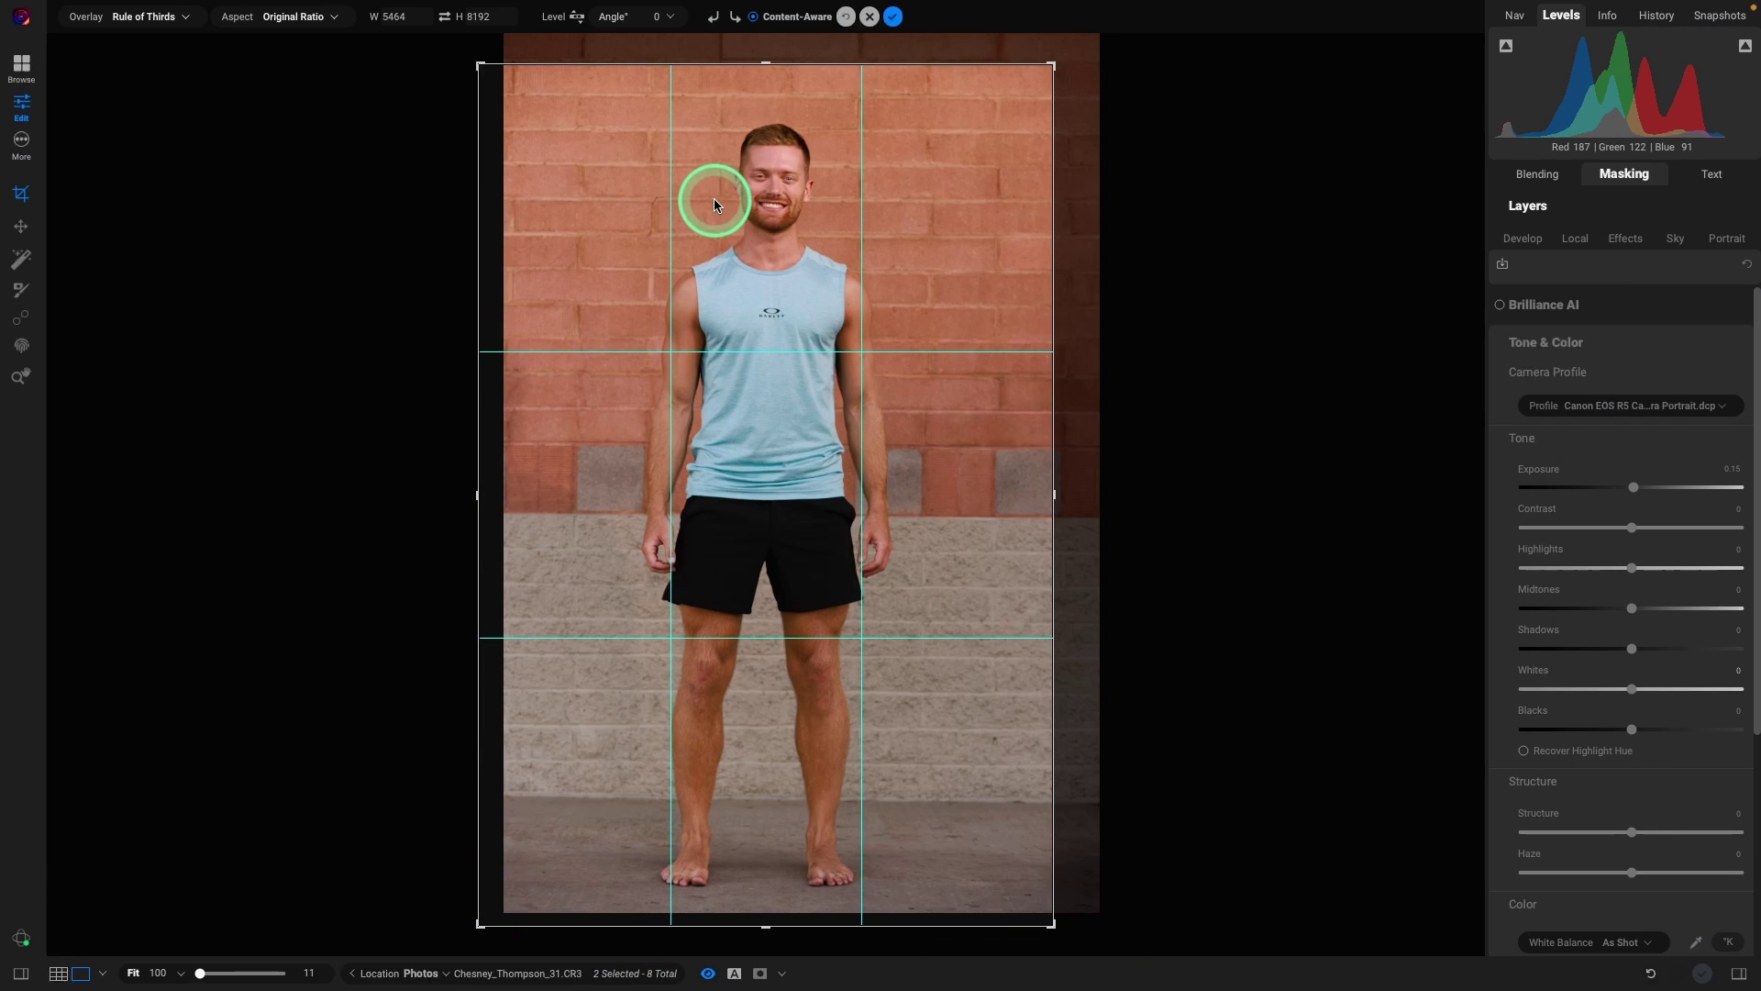
click(894, 17)
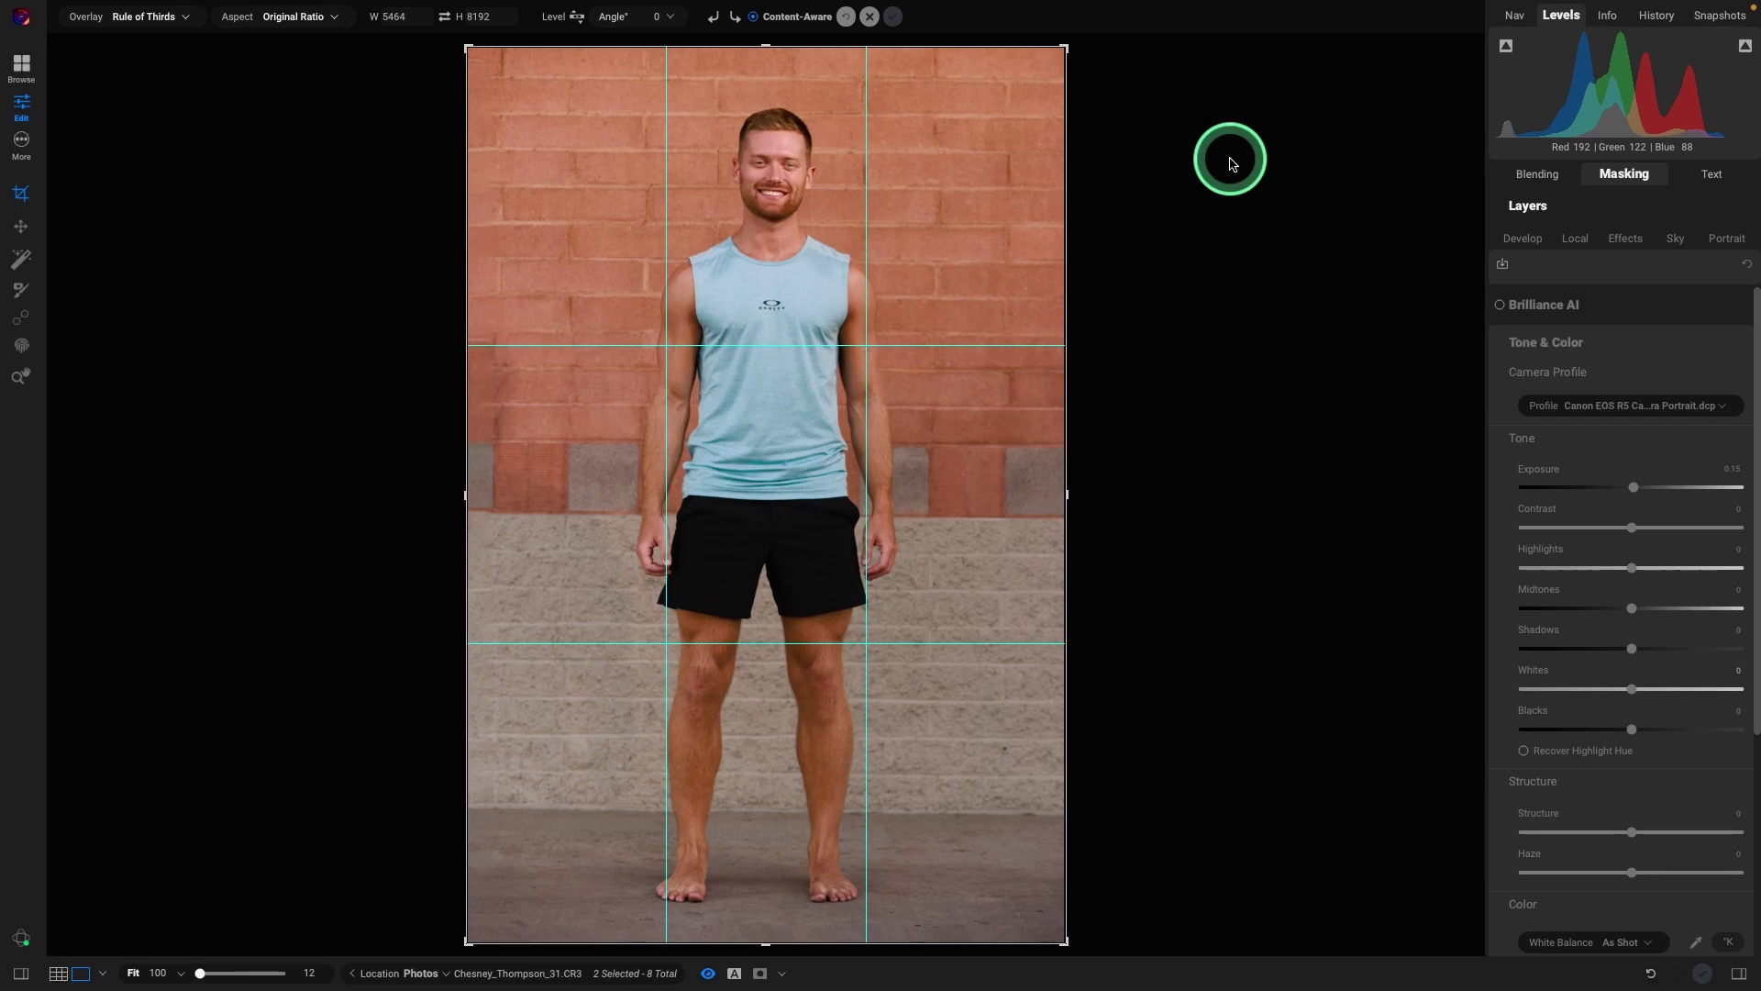
key(Return)
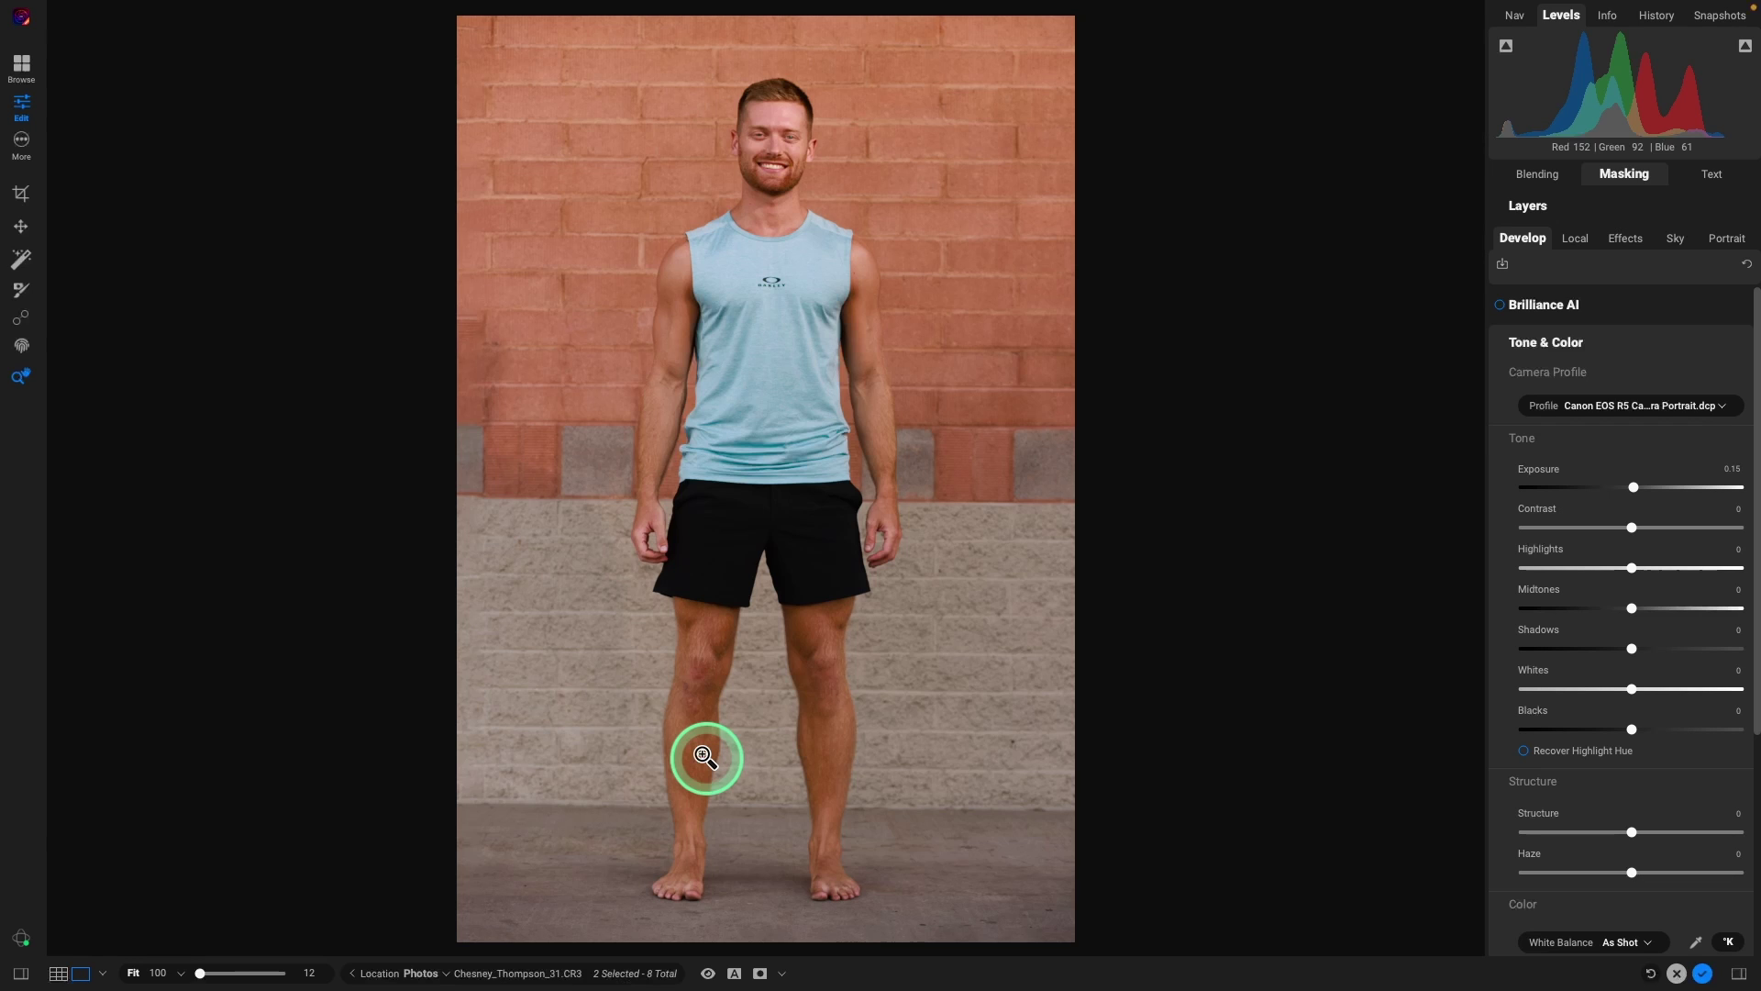
- Switch to photo 29, set its camera profile to Canon EOS R5 Camera Portrait.dcp and its exposure to 0.1
key(Left)
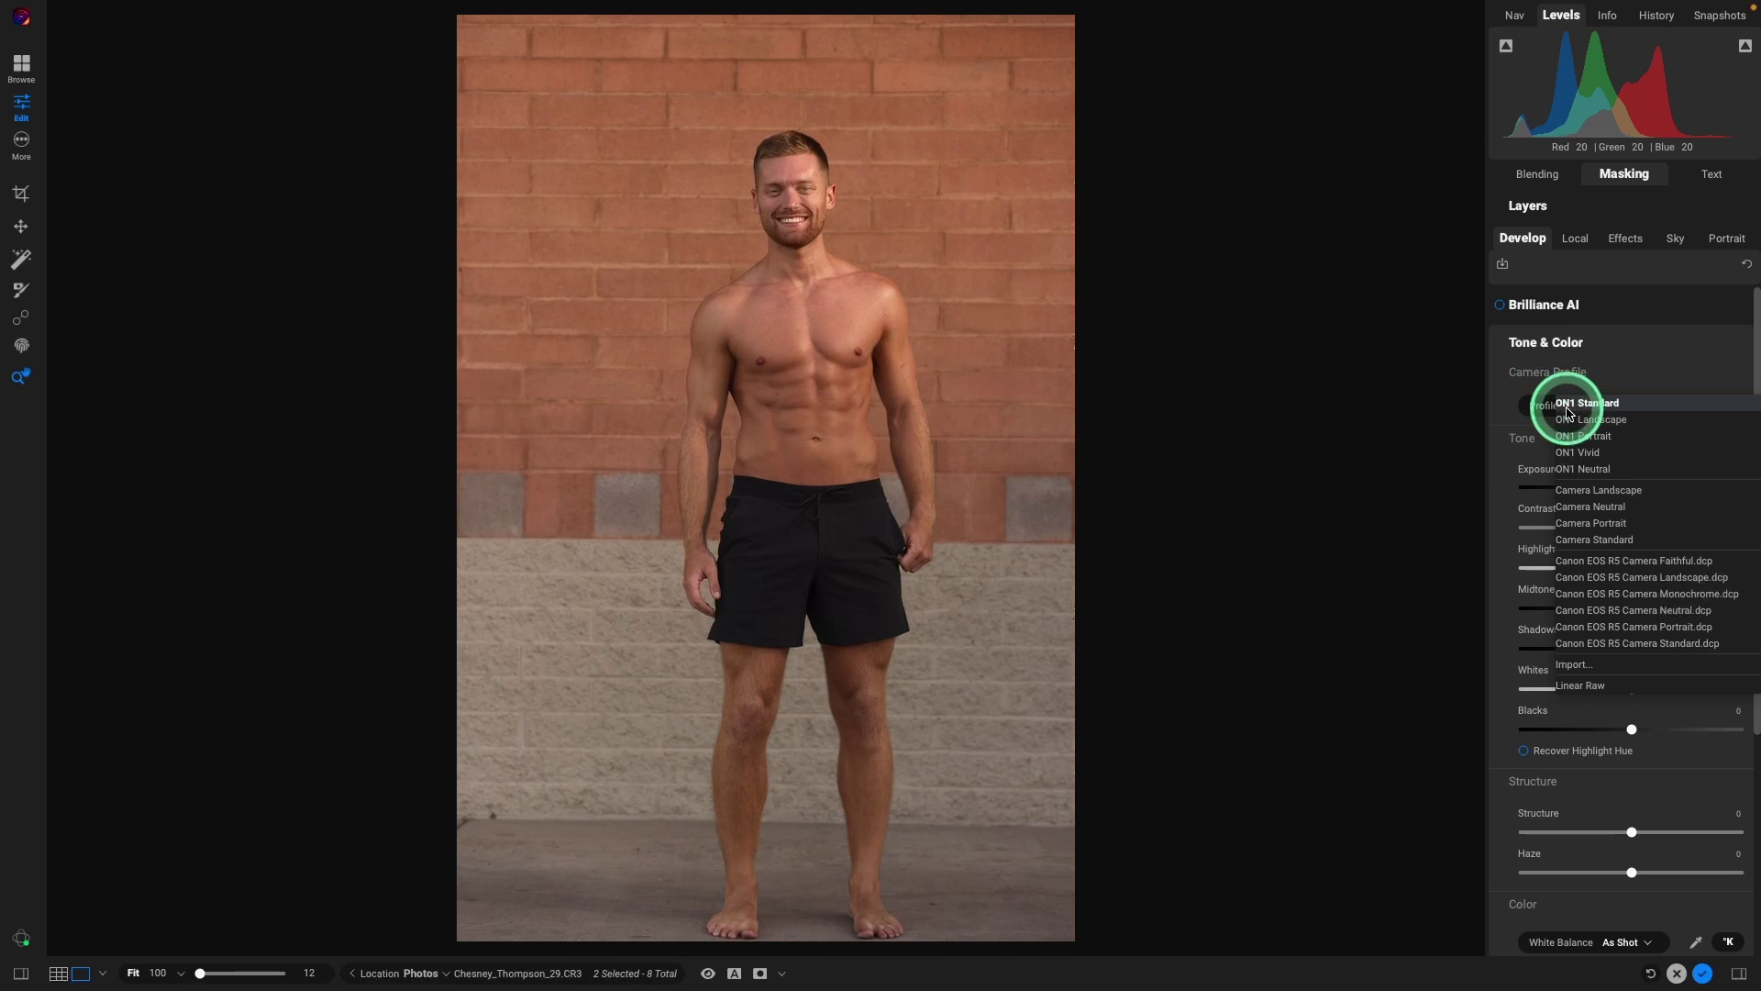
click(1624, 628)
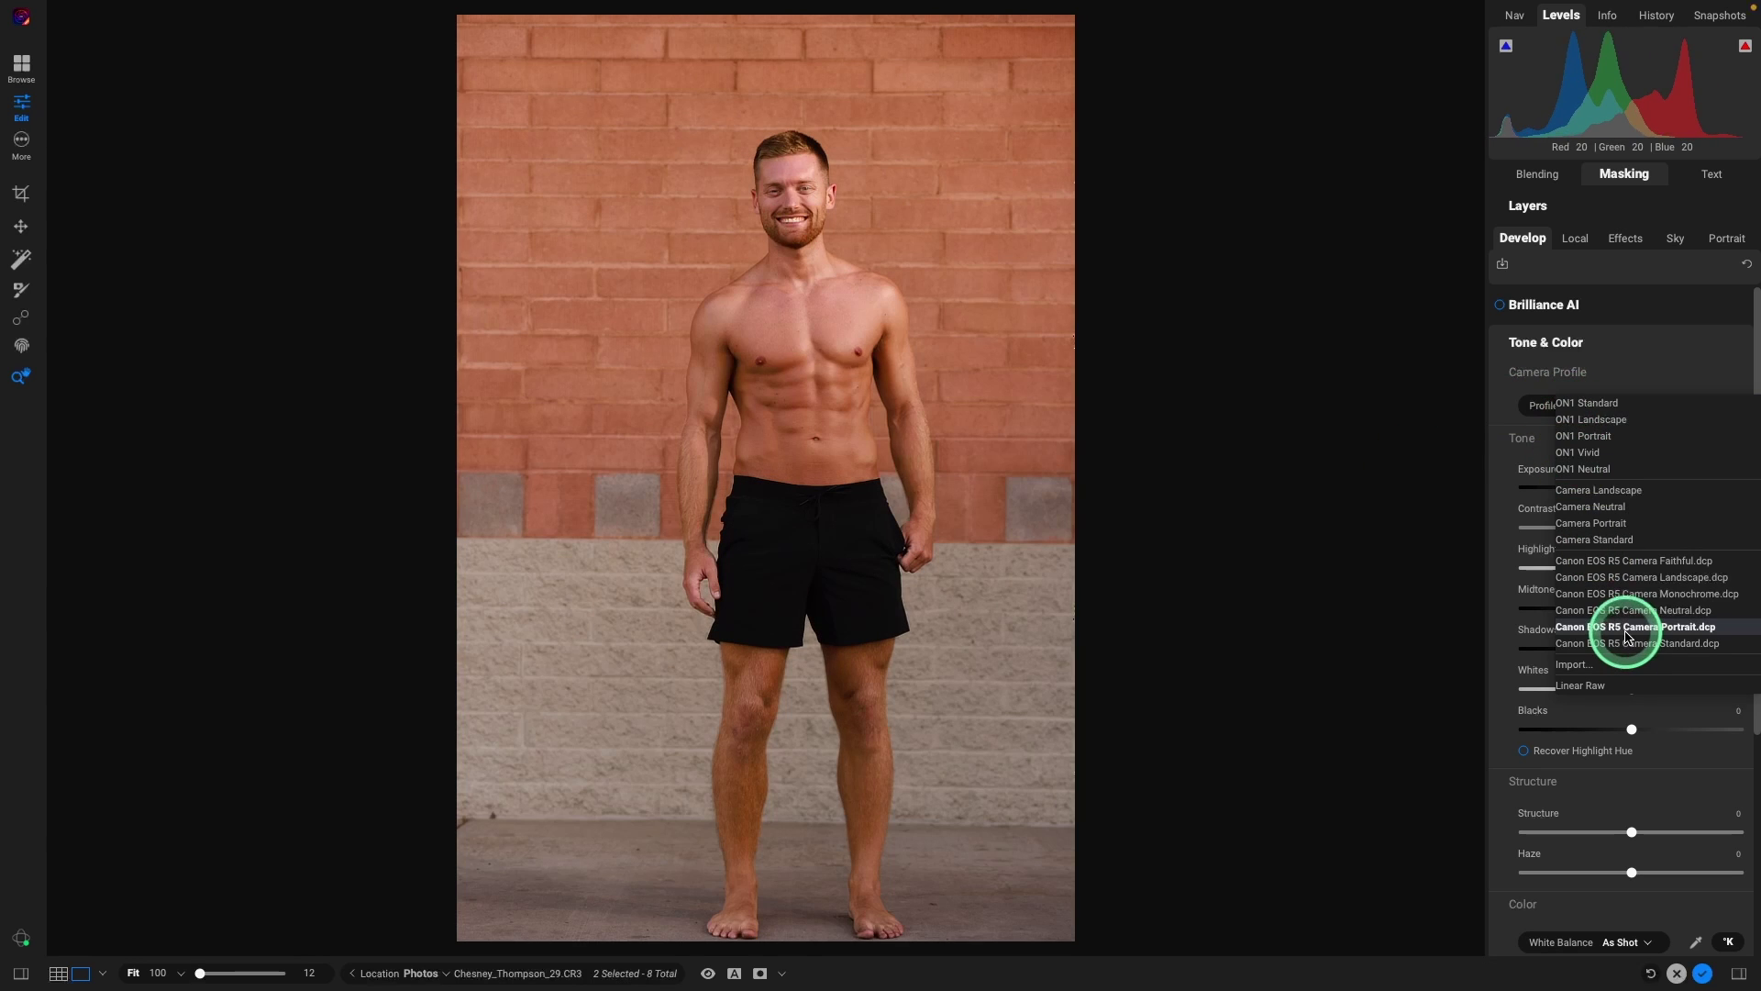
click(1631, 489)
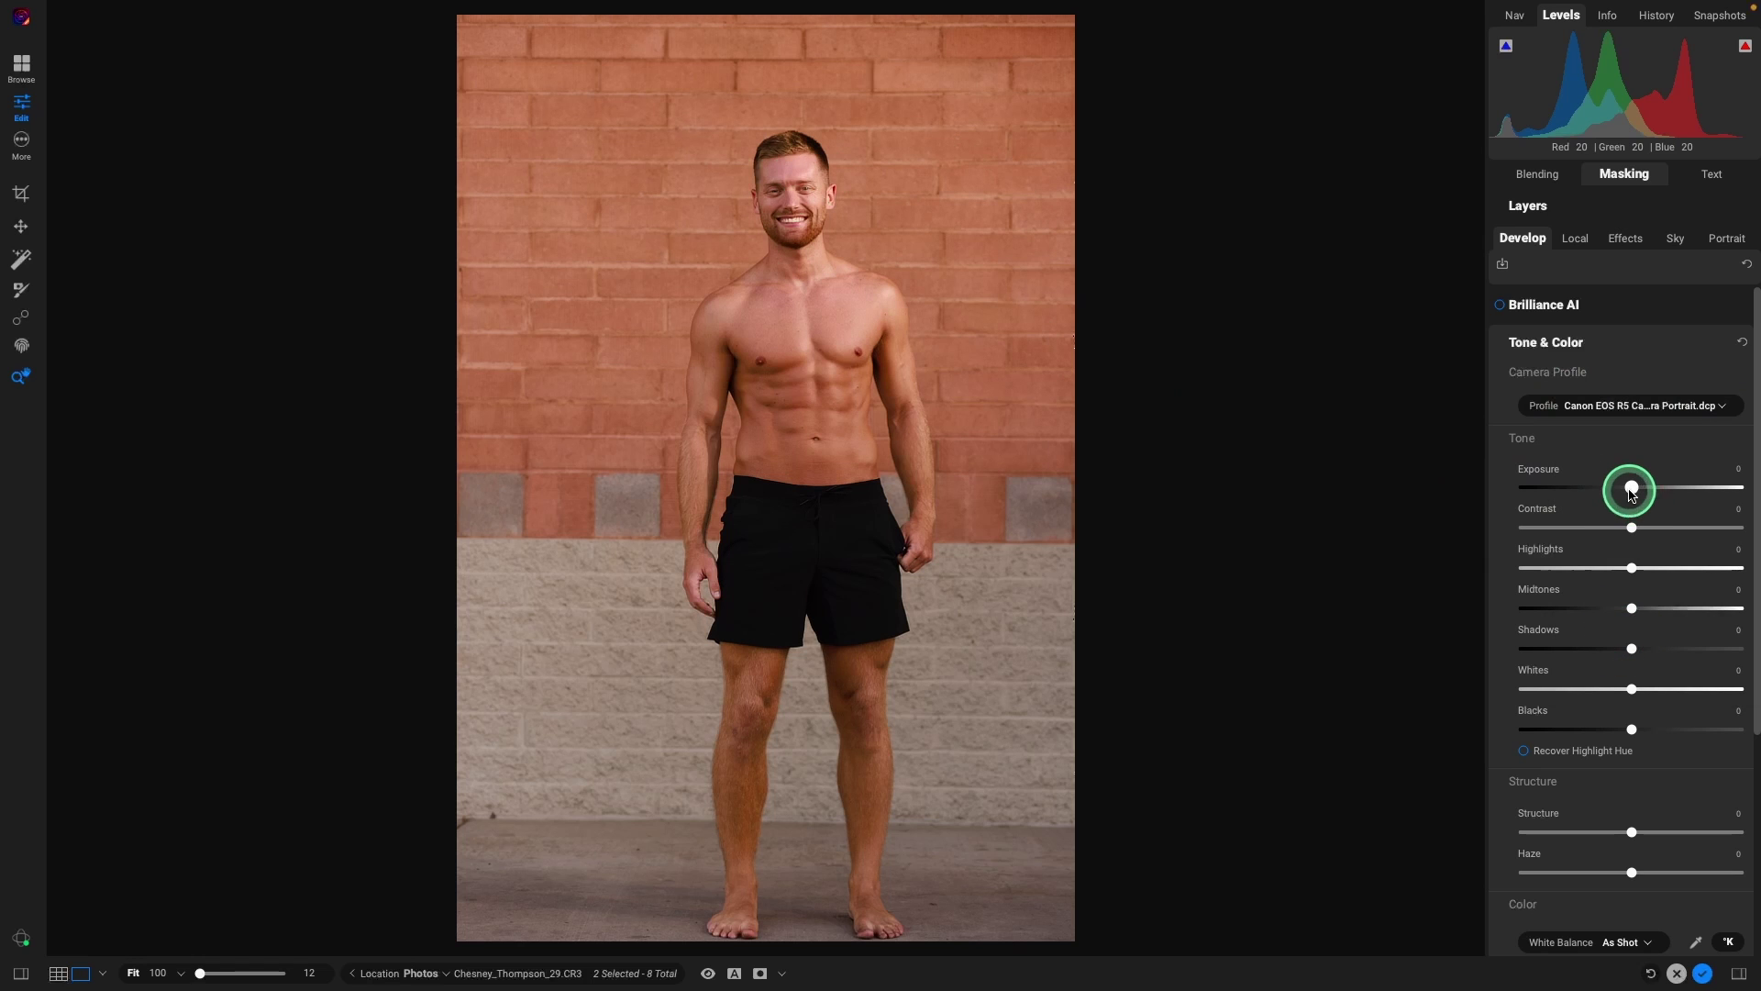
drag(1632, 494, 1634, 495)
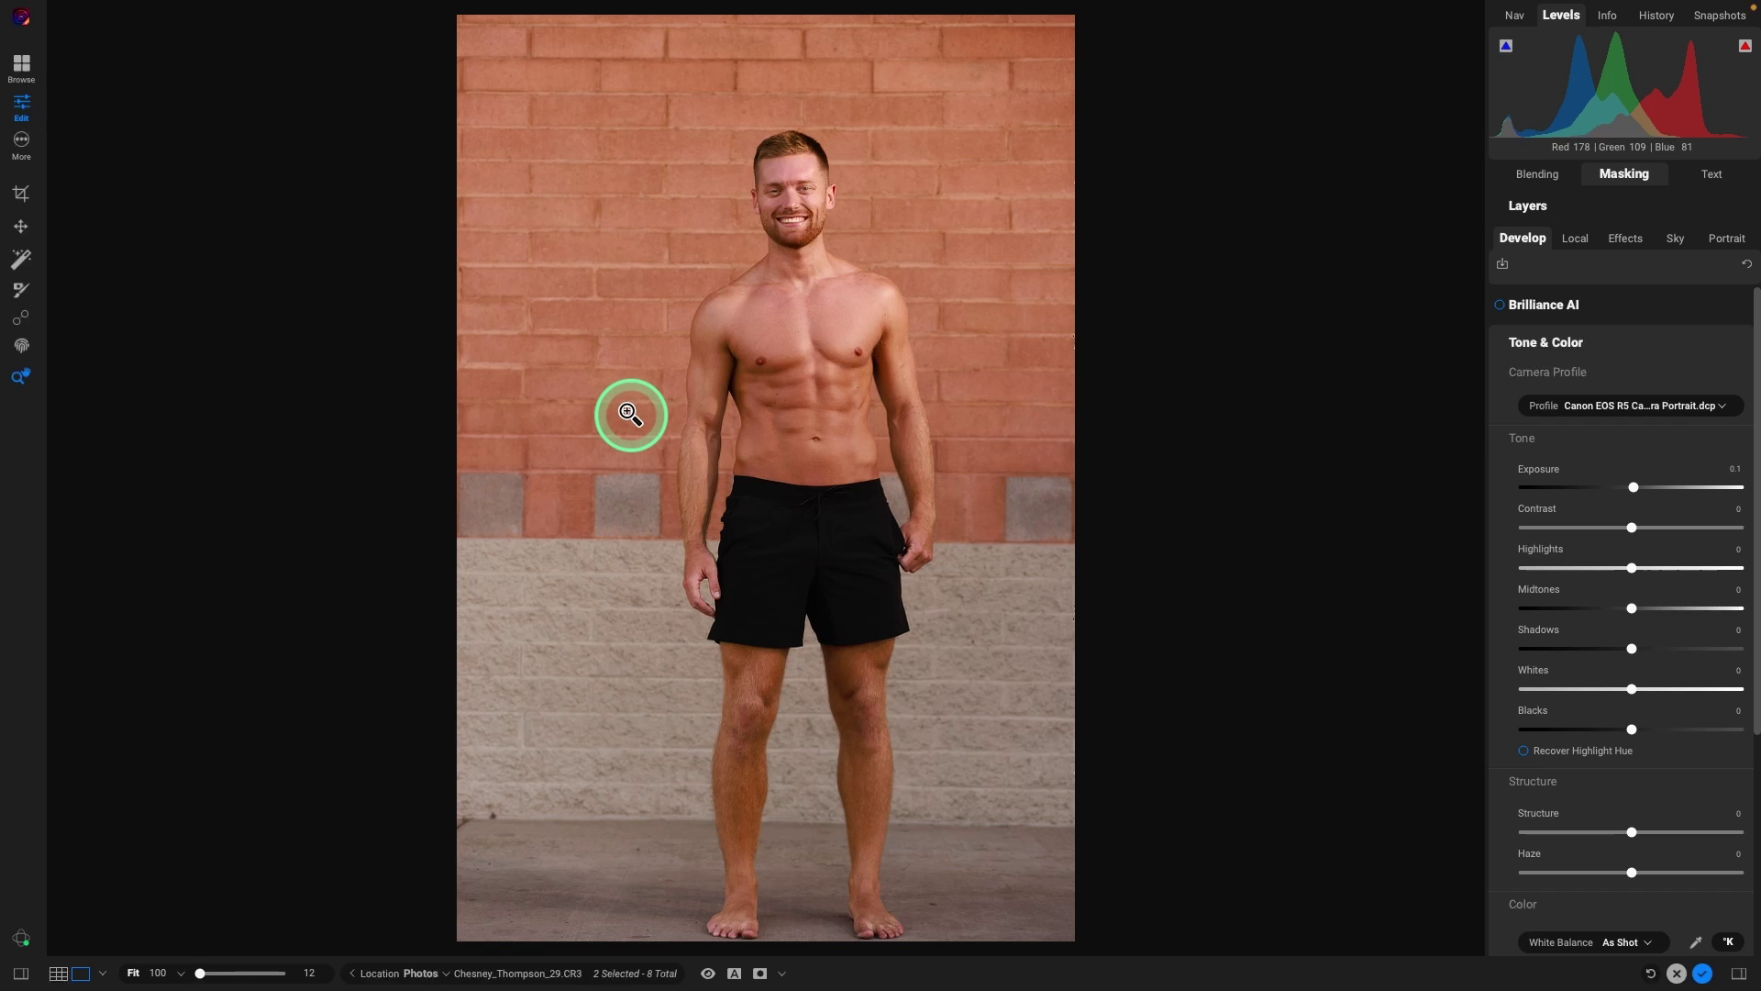
- Crop photo 29 to 4x5 (8x10) with Content-Aware on, centring the man and extending the frame past both sides and the bottom edge
key(c)
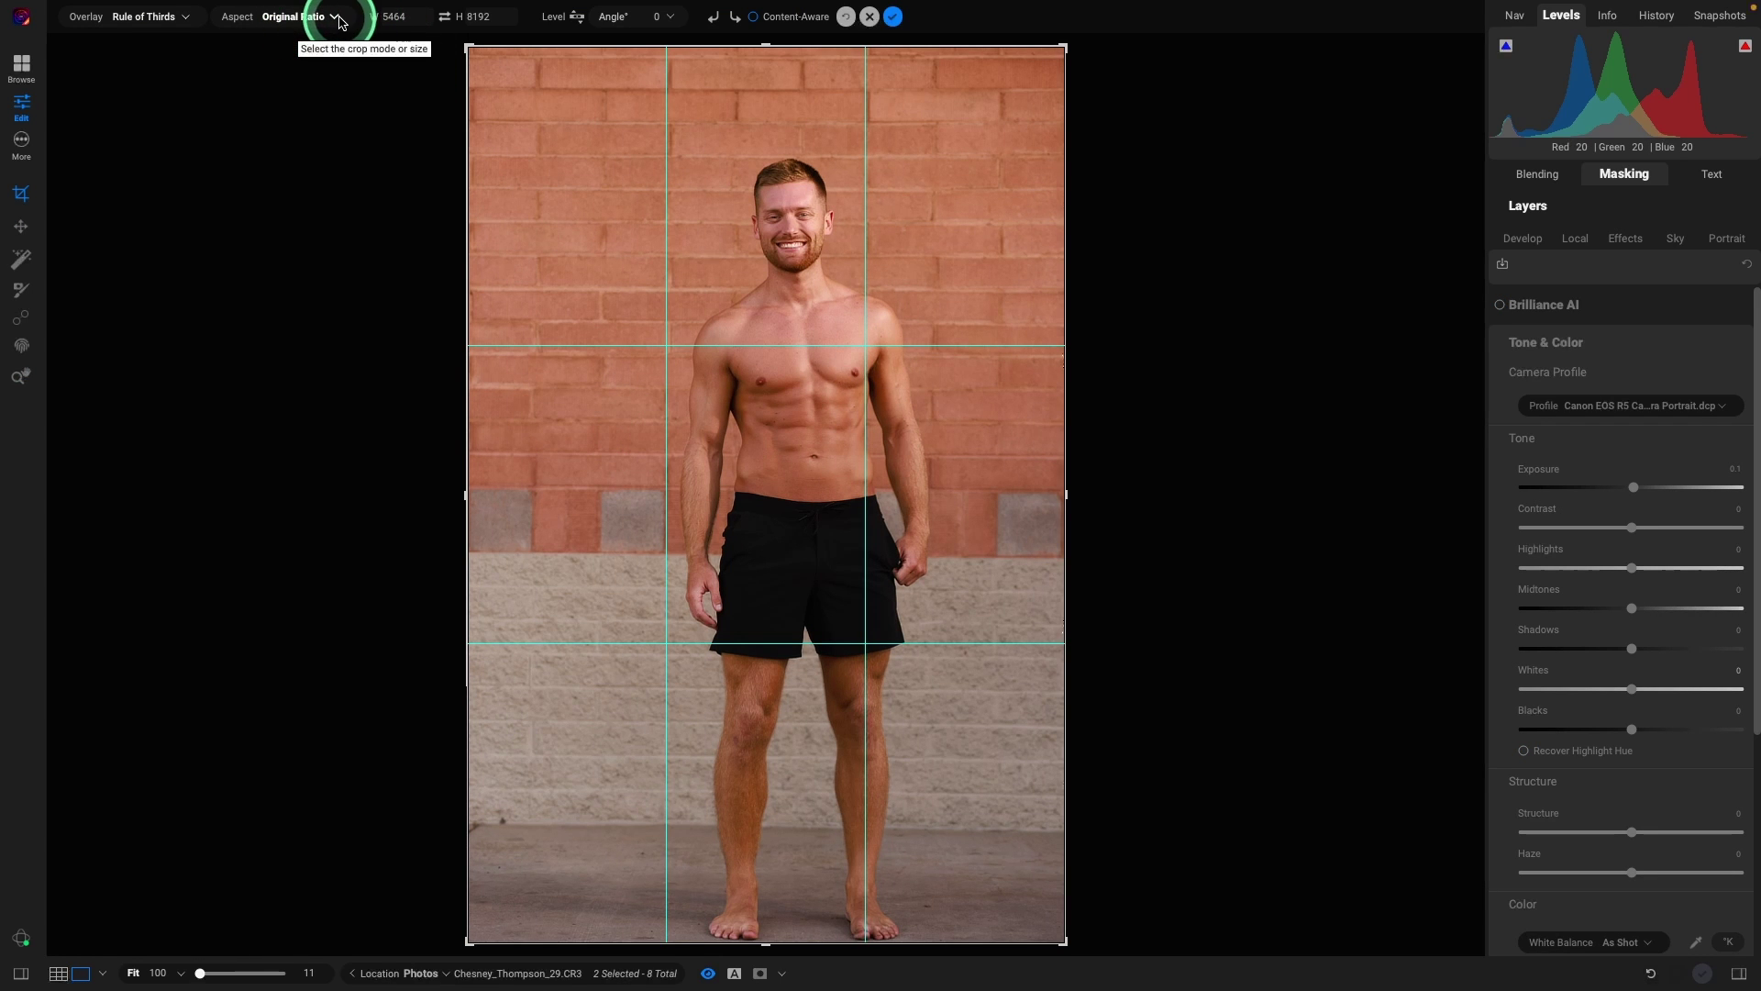
click(333, 20)
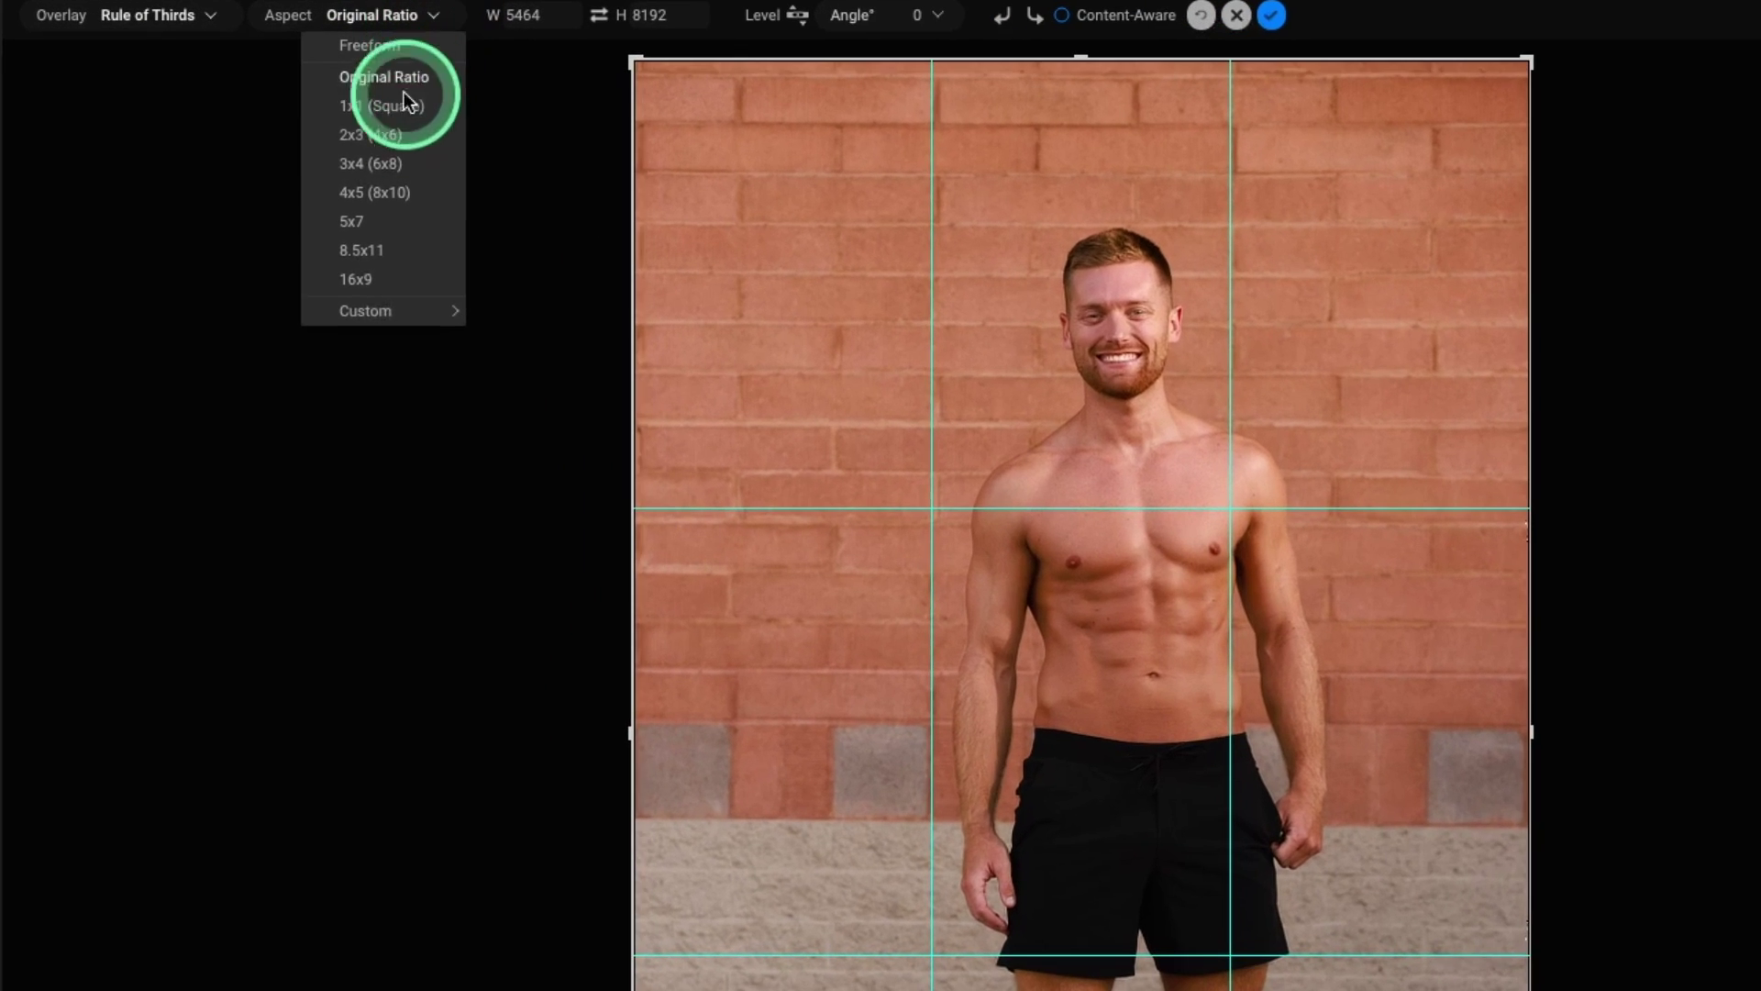
click(398, 192)
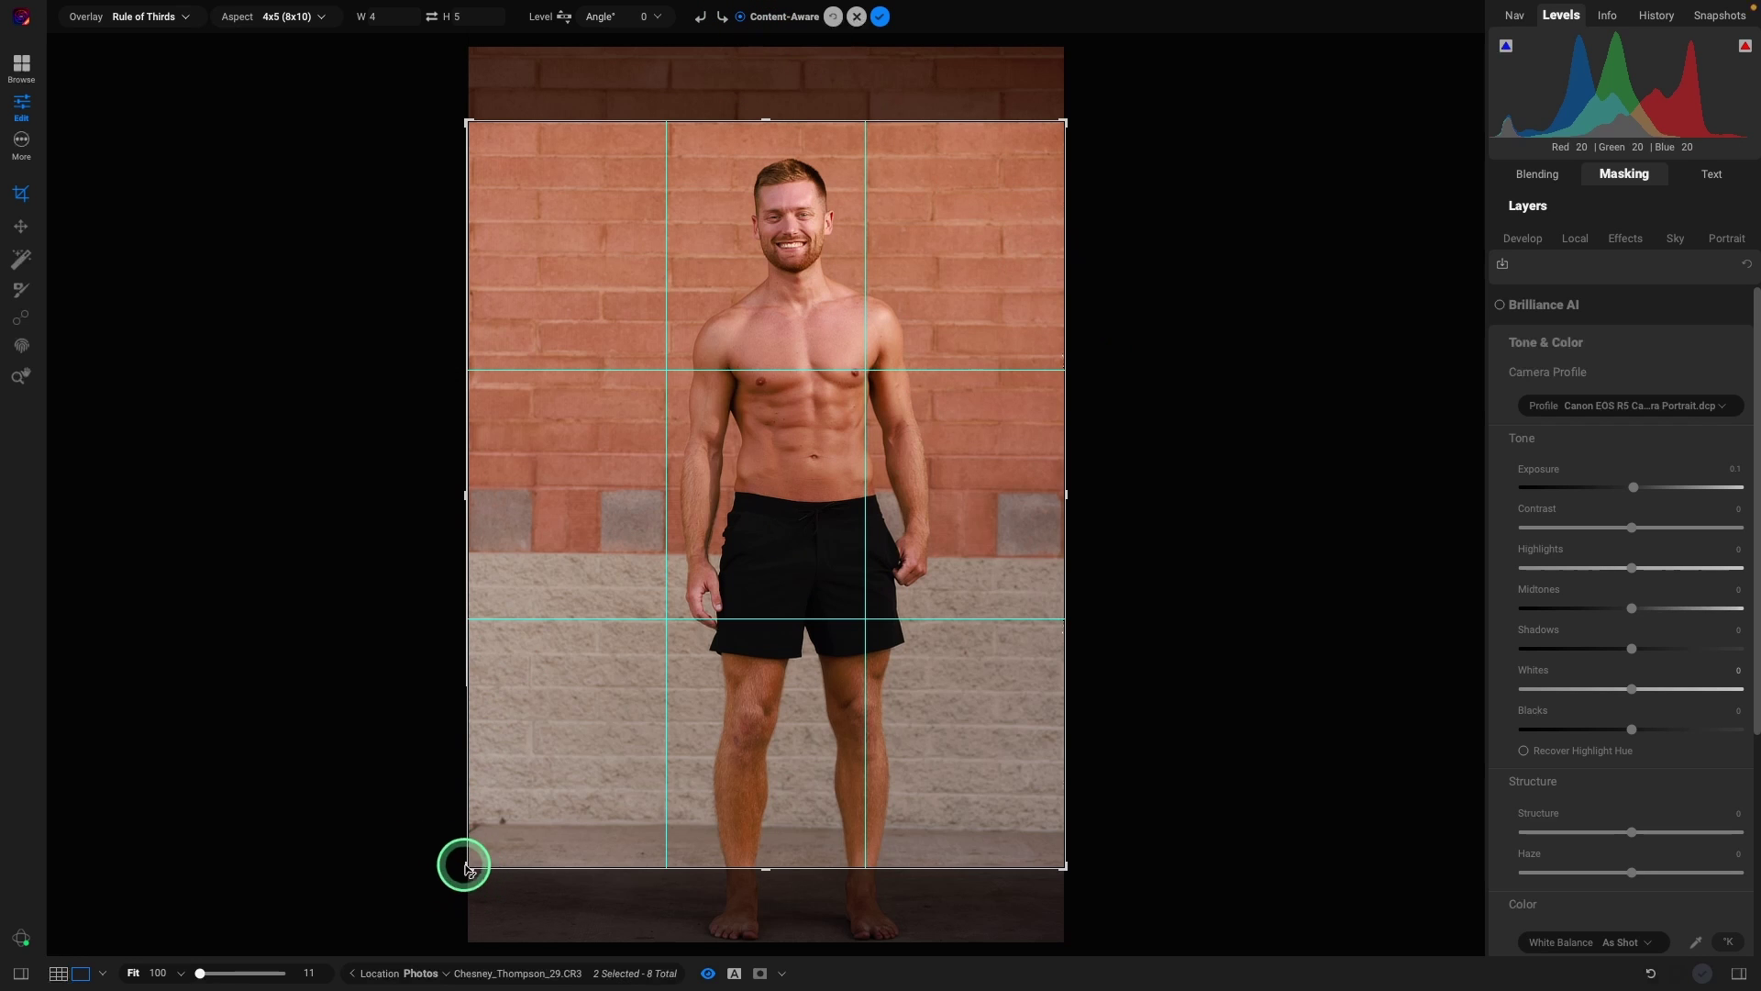
drag(465, 867, 426, 921)
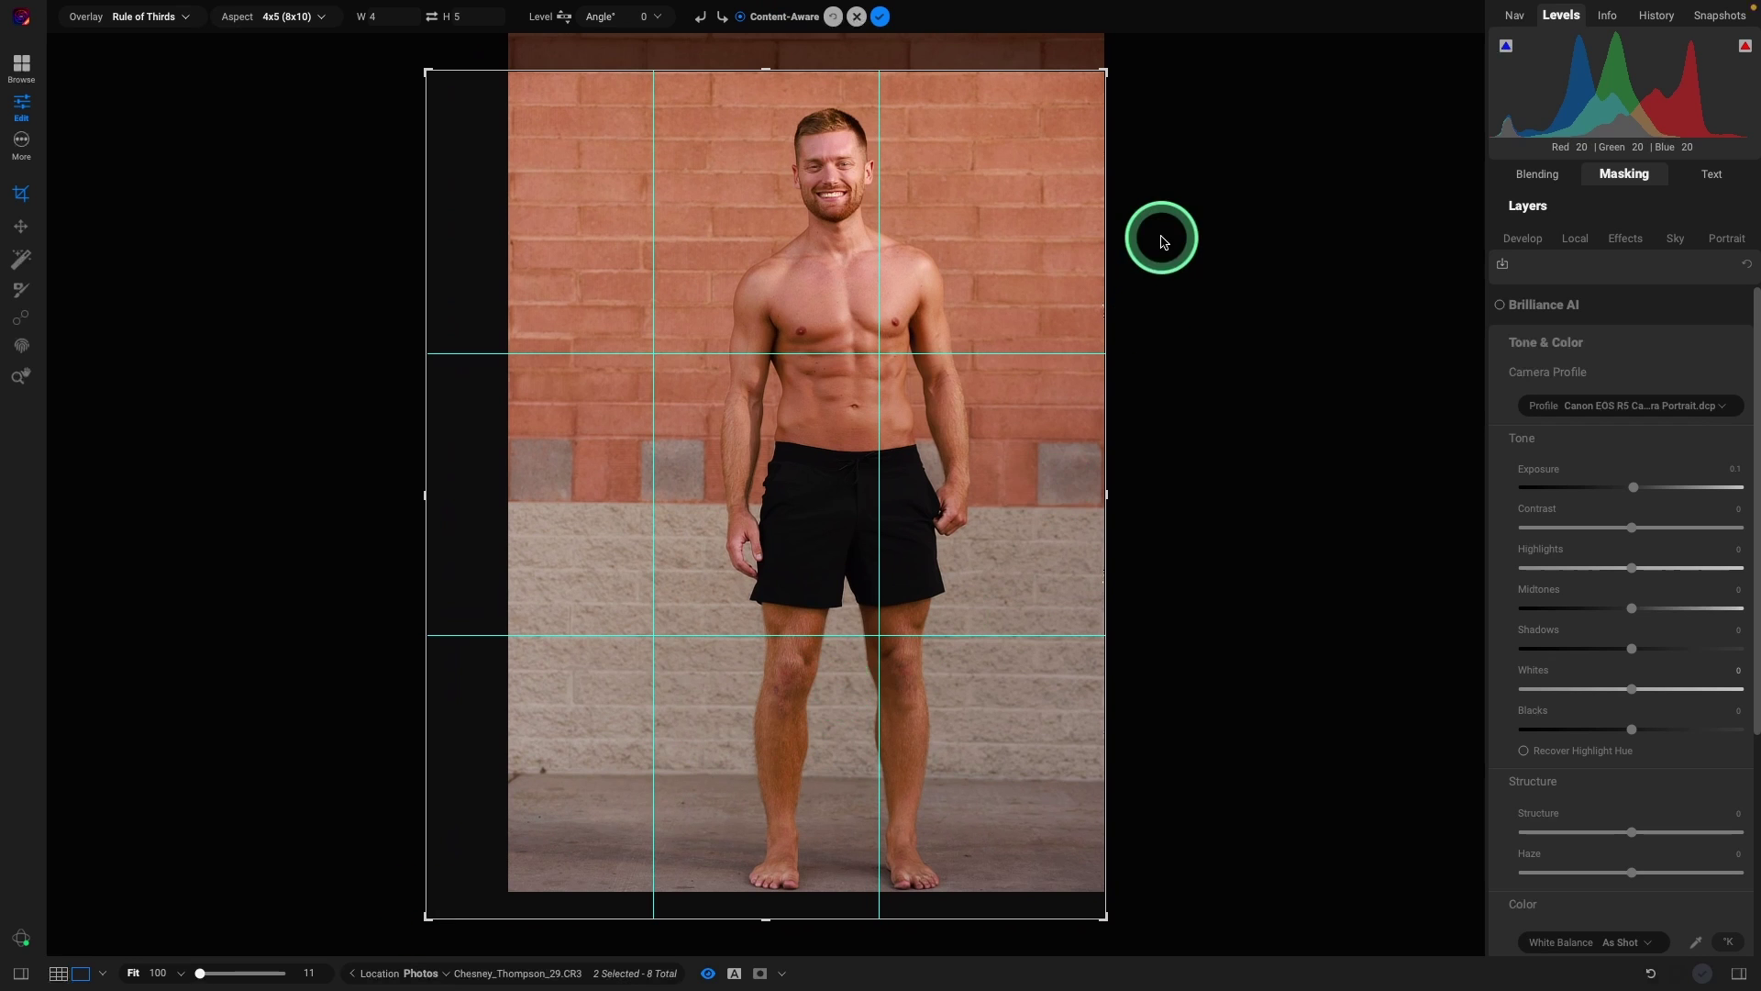
drag(1105, 71, 1115, 59)
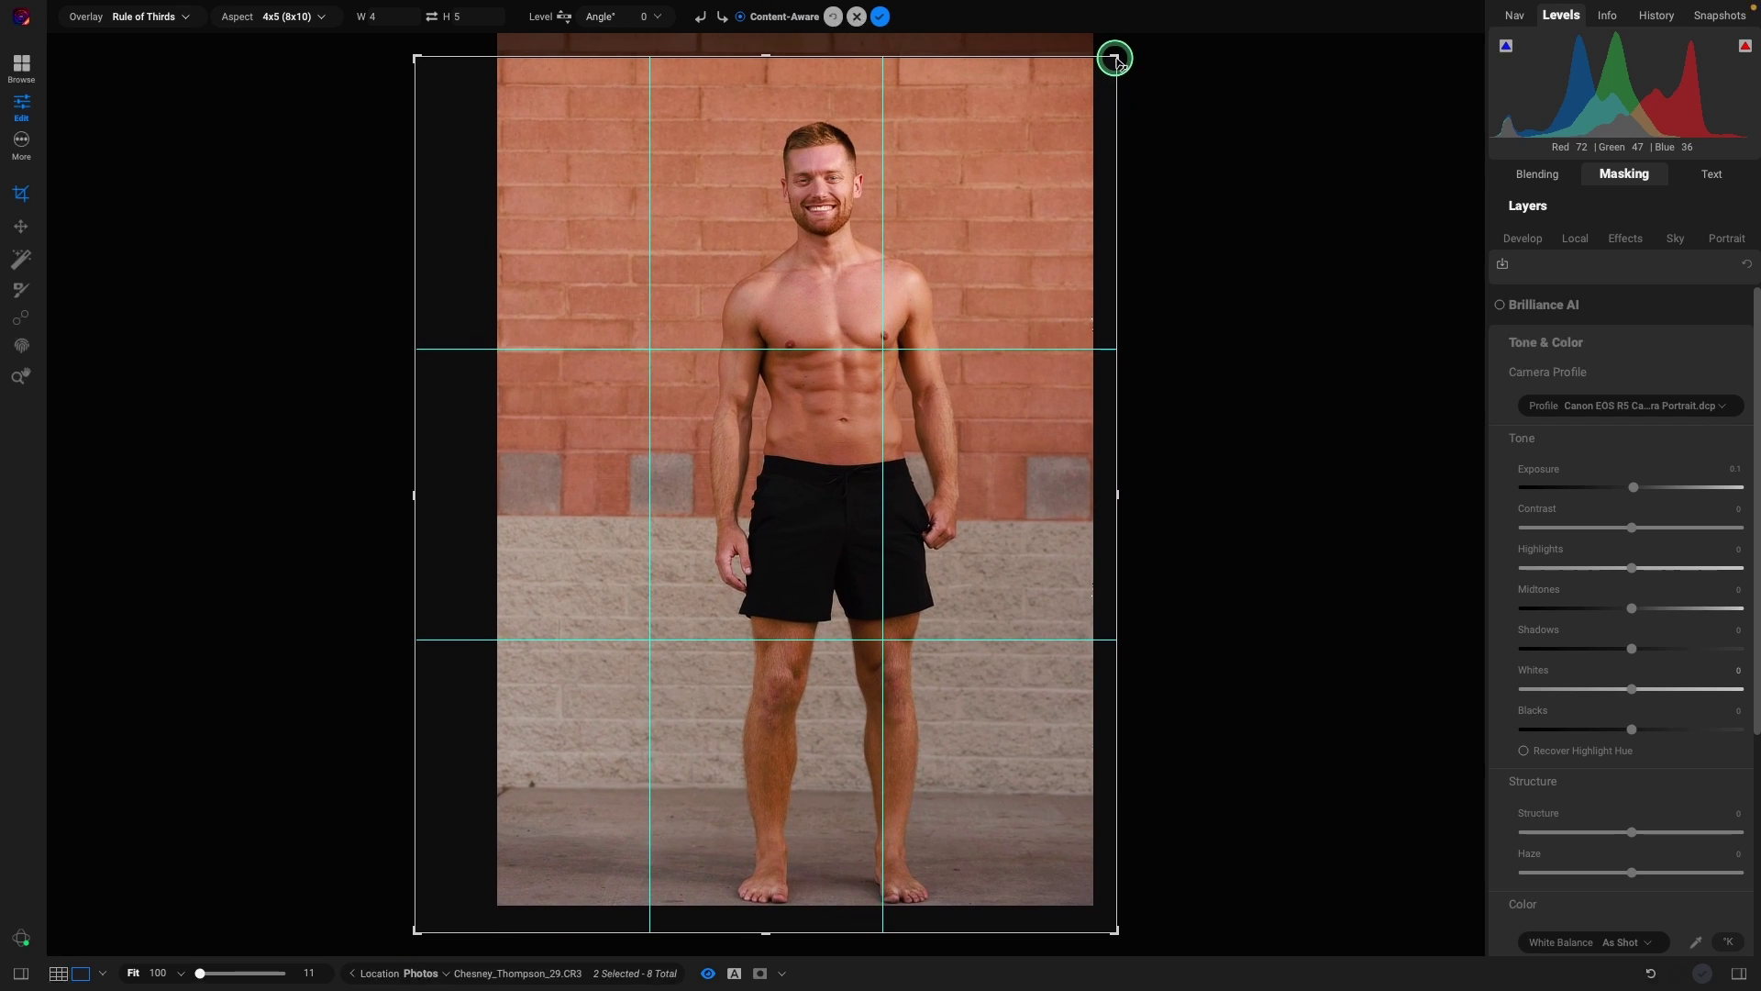
drag(833, 566, 777, 570)
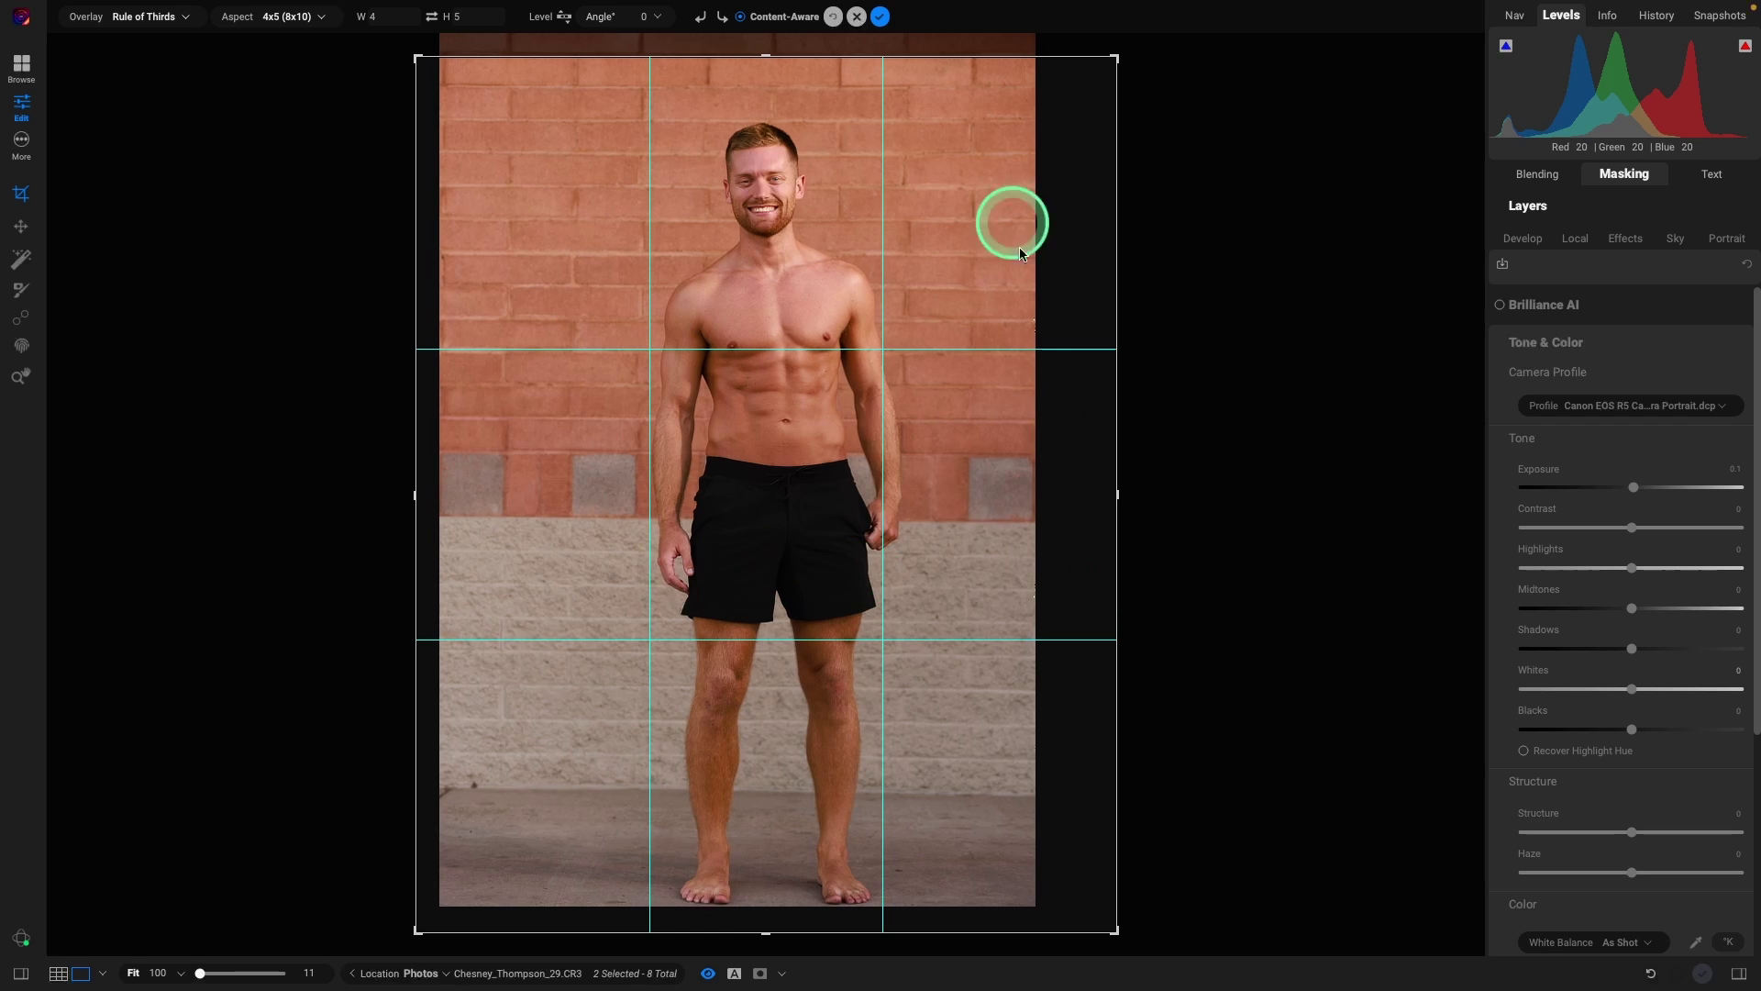
click(884, 18)
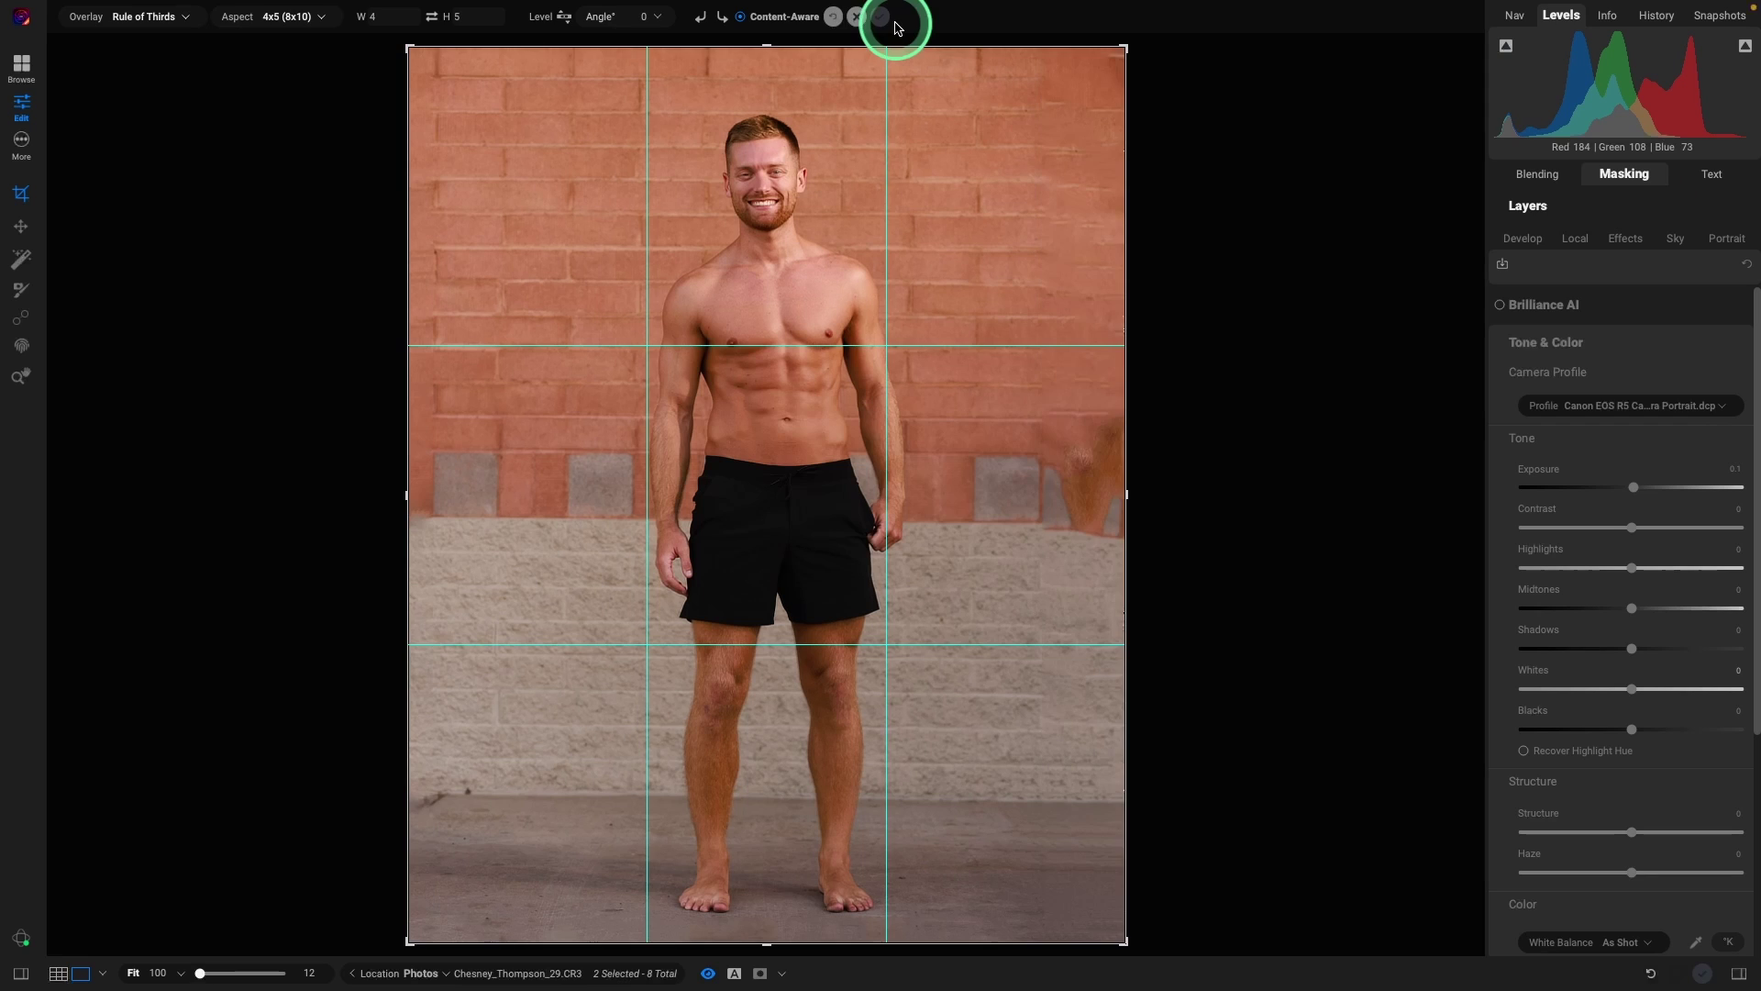
click(897, 25)
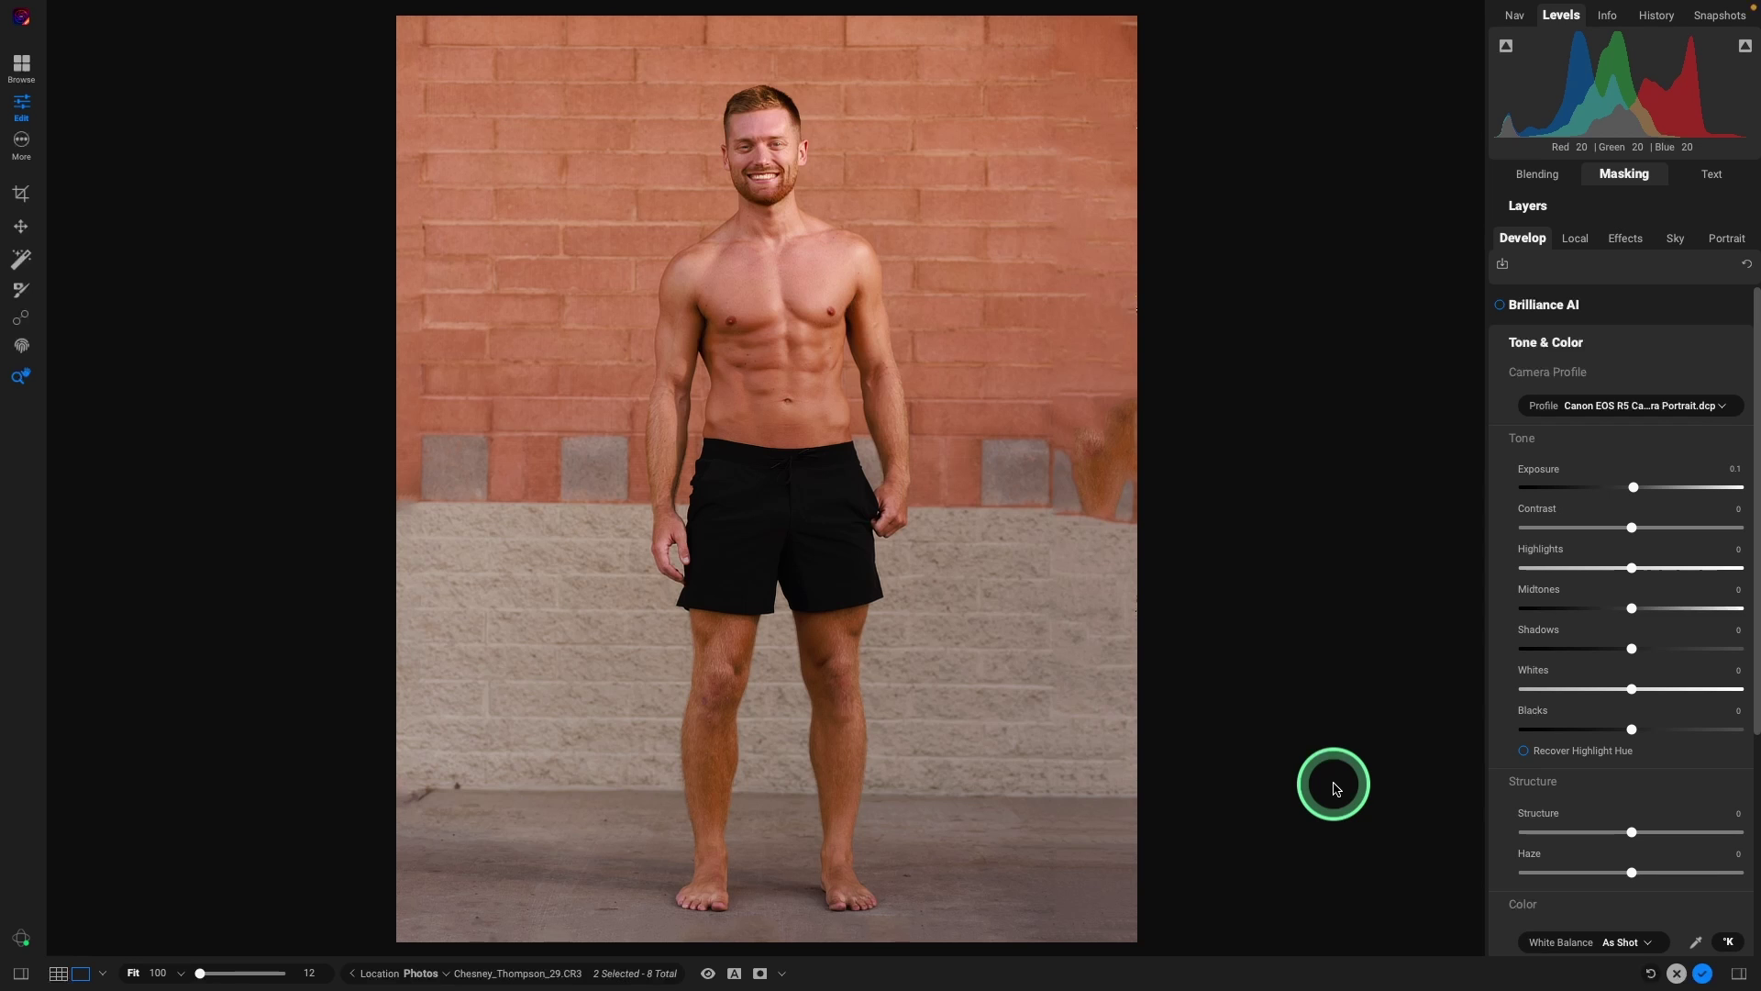
- Clone Stamp clean texture over the fill flaws at photo 29's left edge, where the wall meets the floor and the red brick meets the block
key(shift+s)
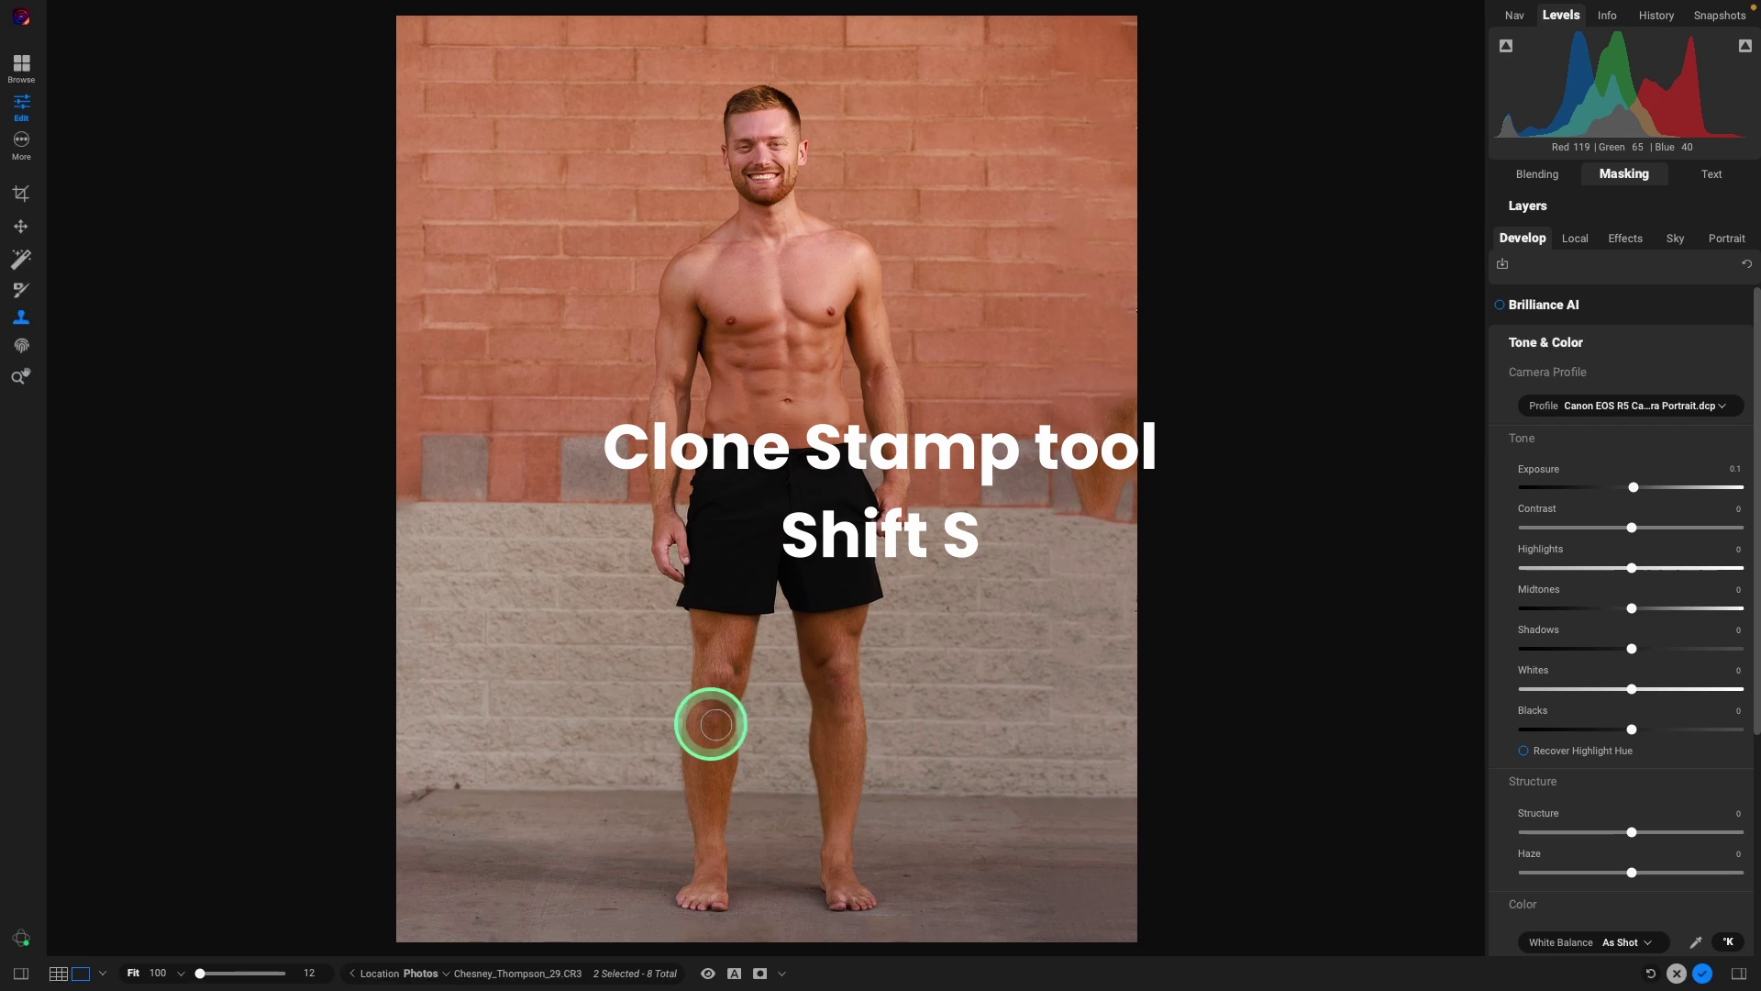
mouse_move(417, 26)
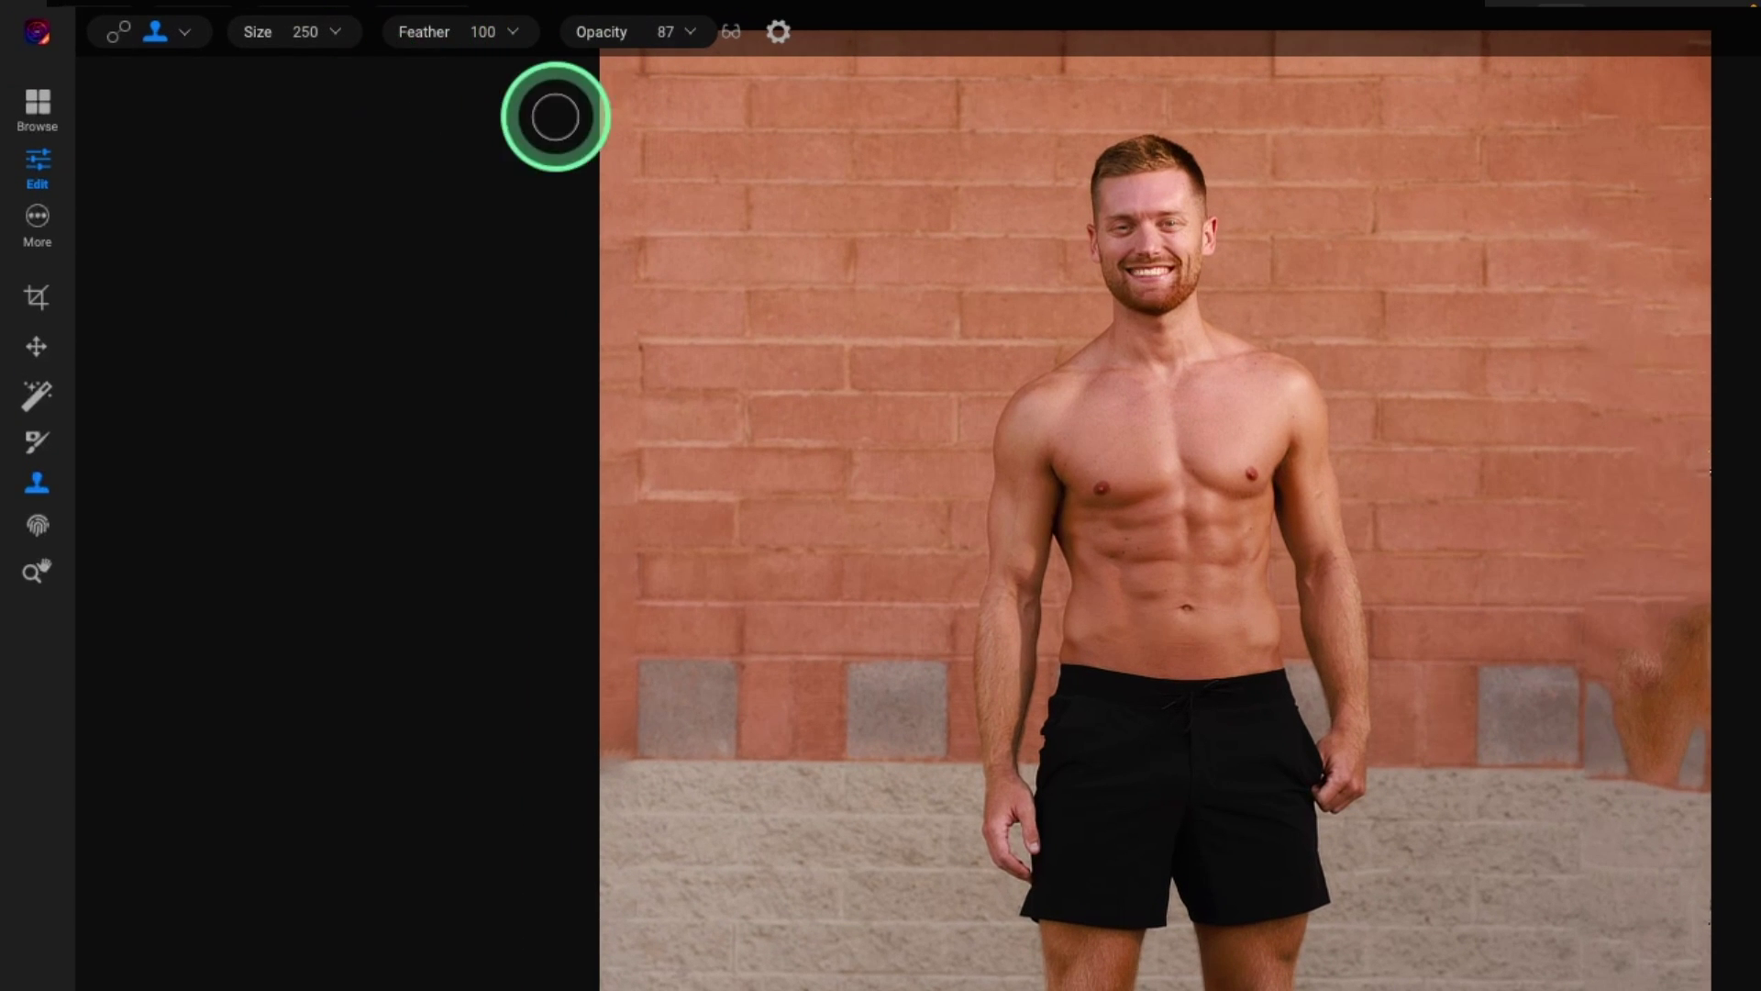
mouse_move(364, 43)
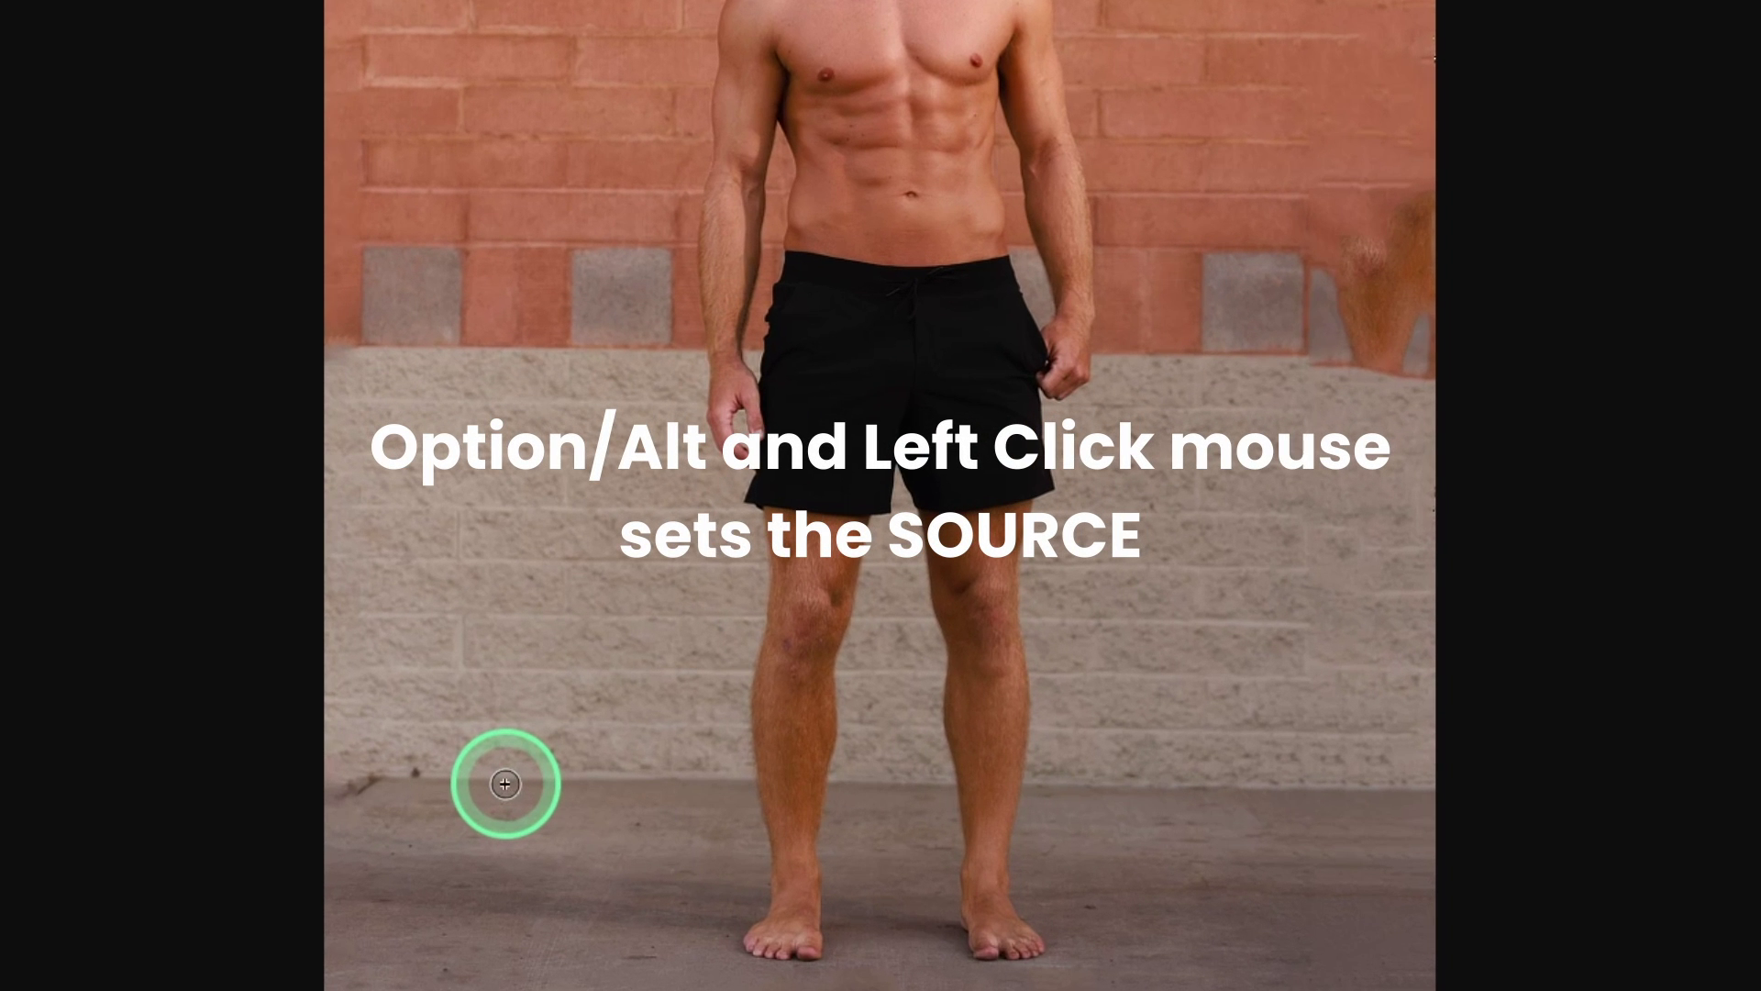
alt+click(506, 783)
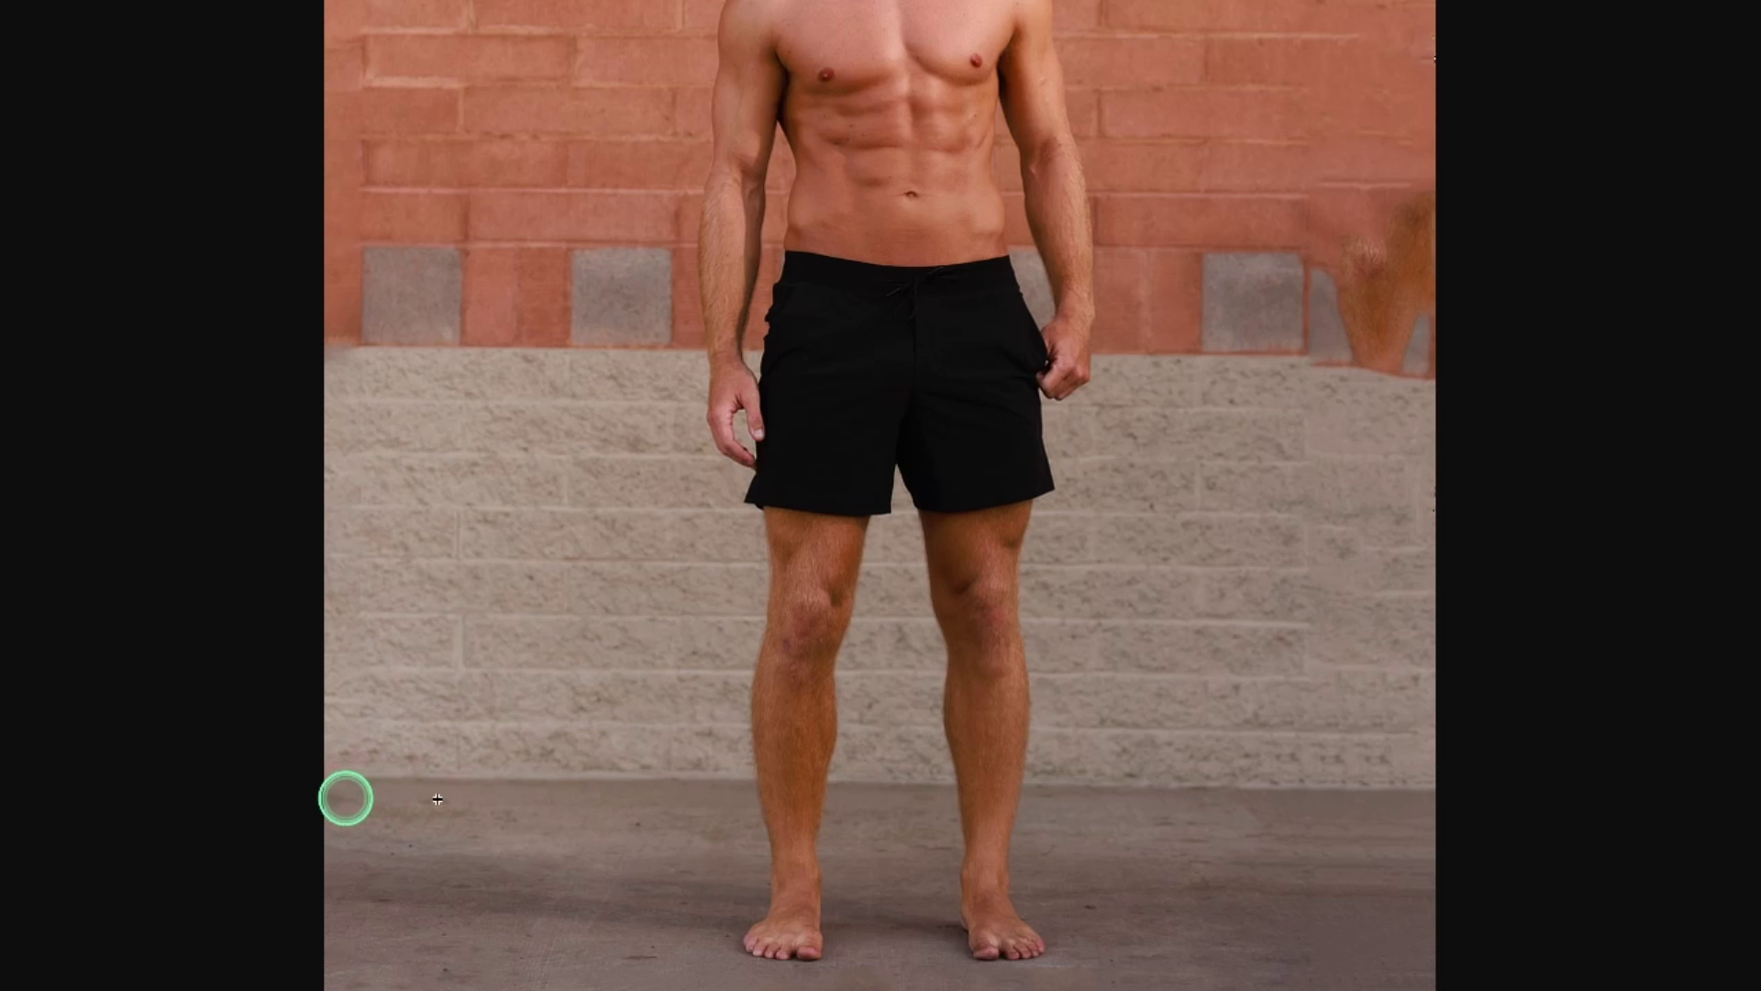
drag(332, 779, 327, 778)
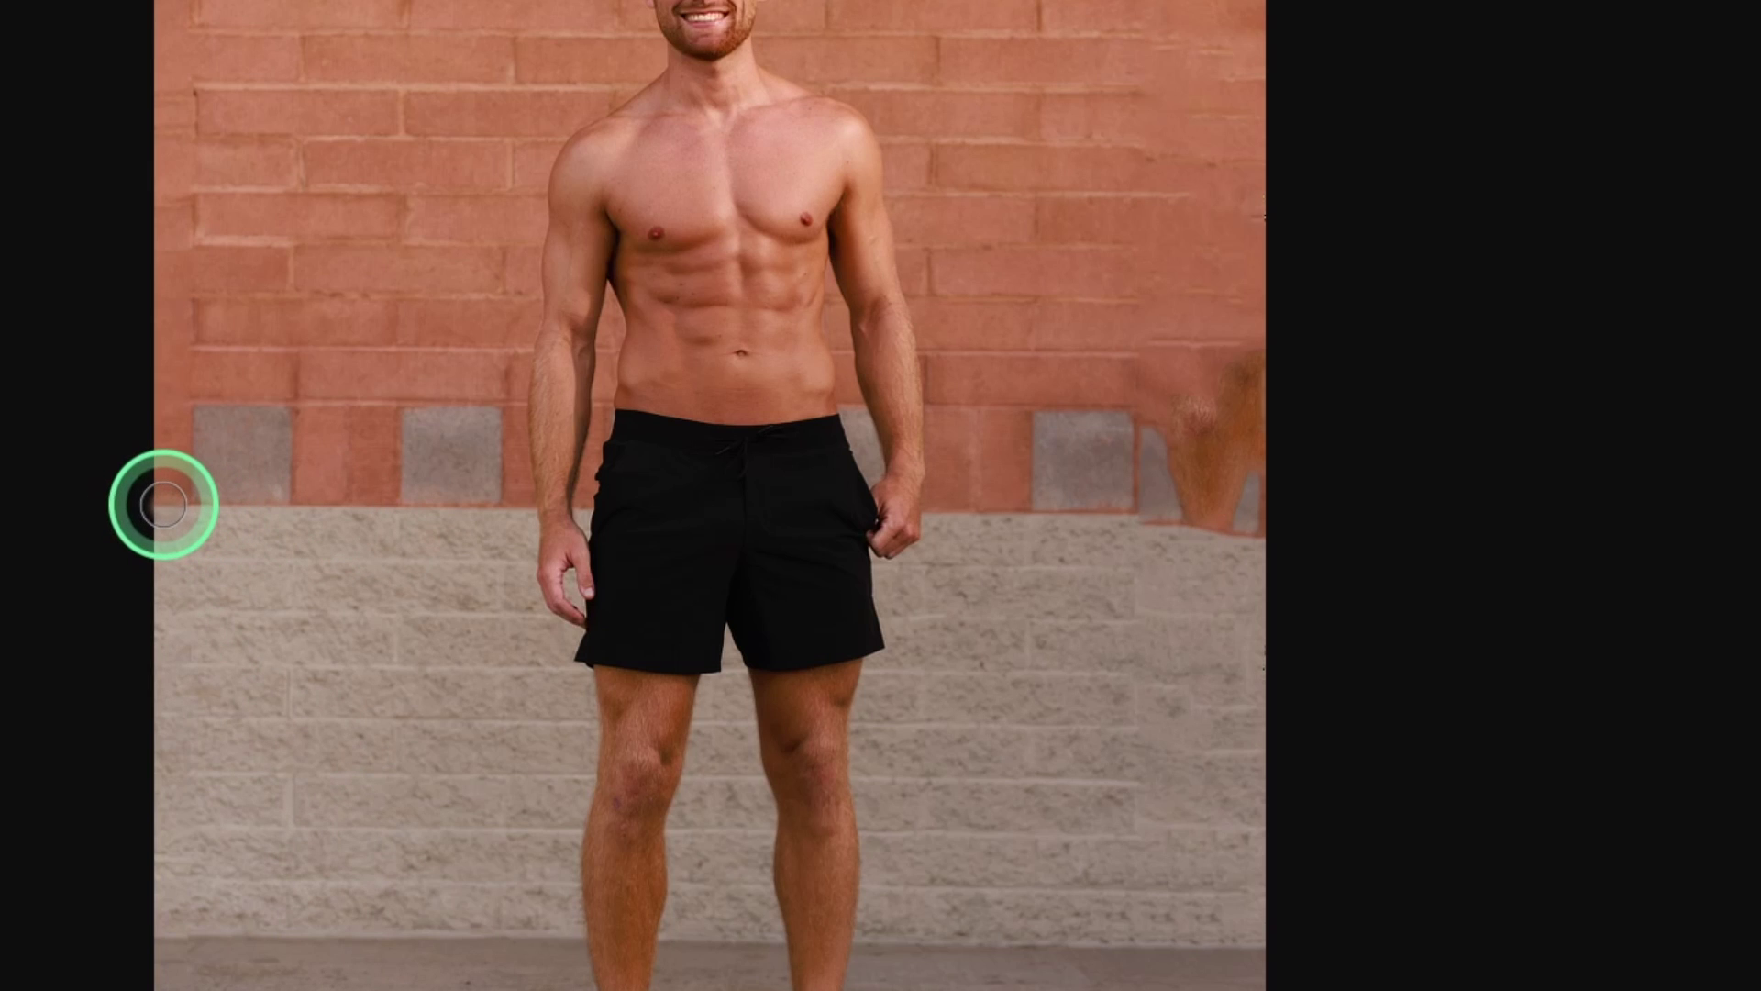
click(162, 504)
drag(164, 504, 162, 504)
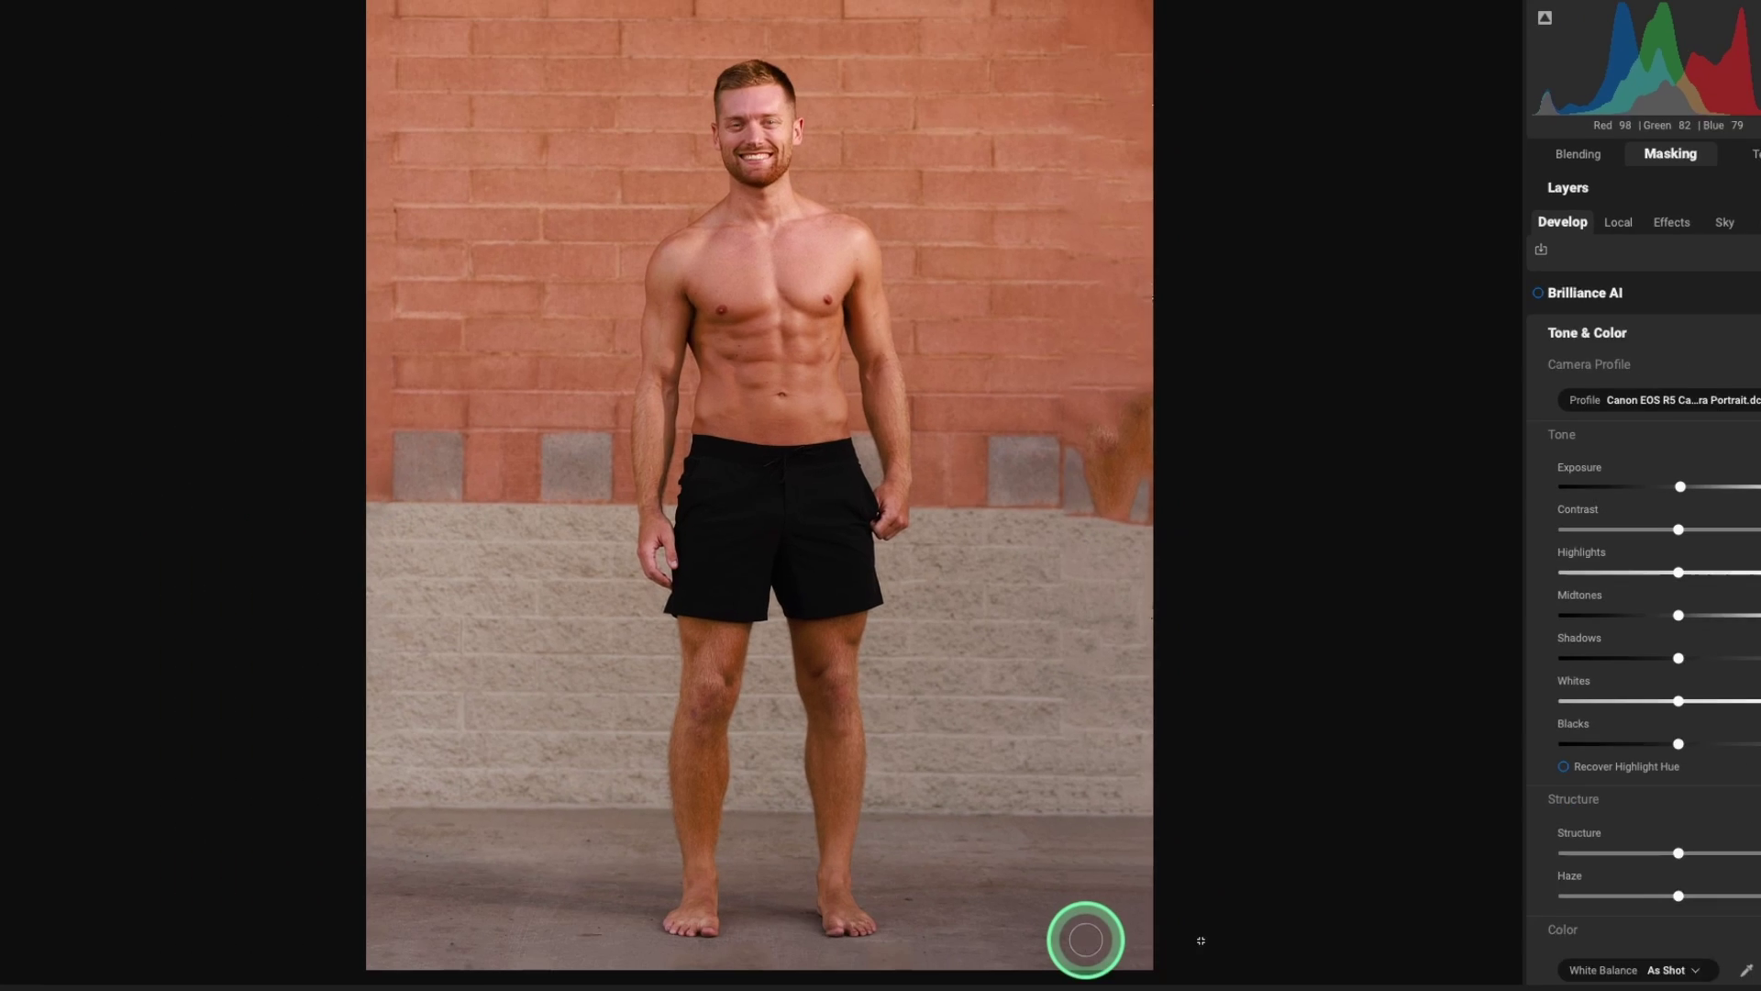